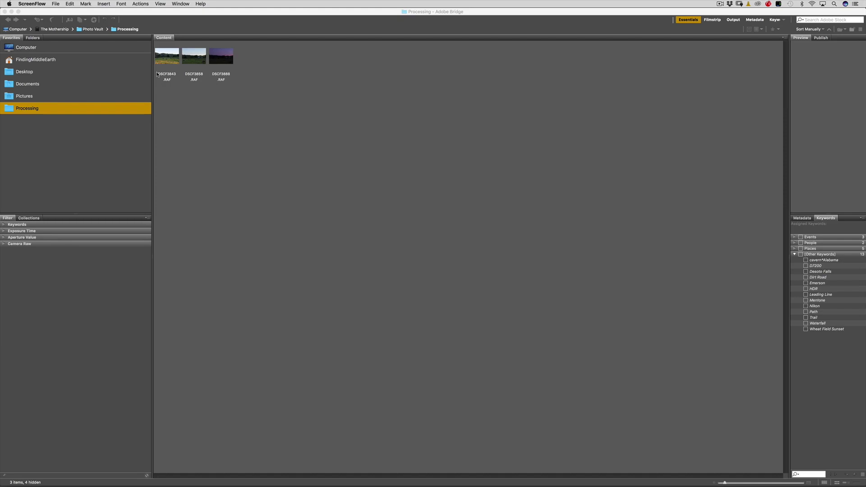
- Preview DSCF3843.RAF, the hay-bale field shot, full-screen from the Processing folder
left_click(190, 62)
key("space")
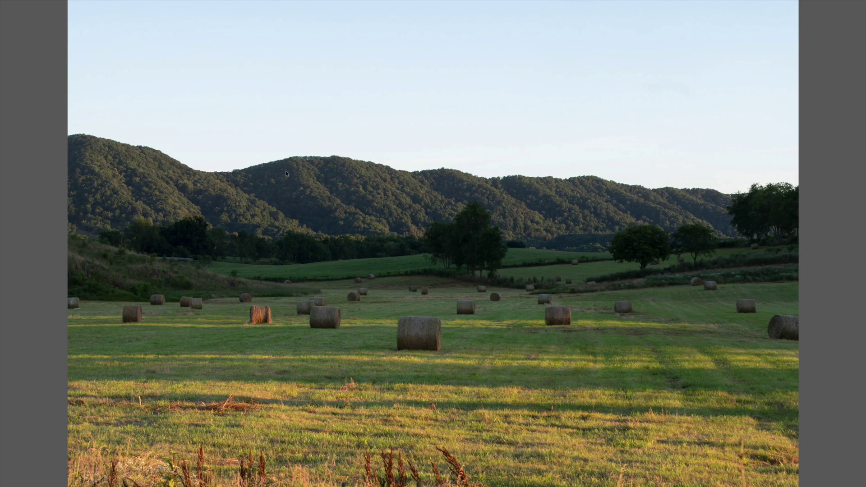
key("Right")
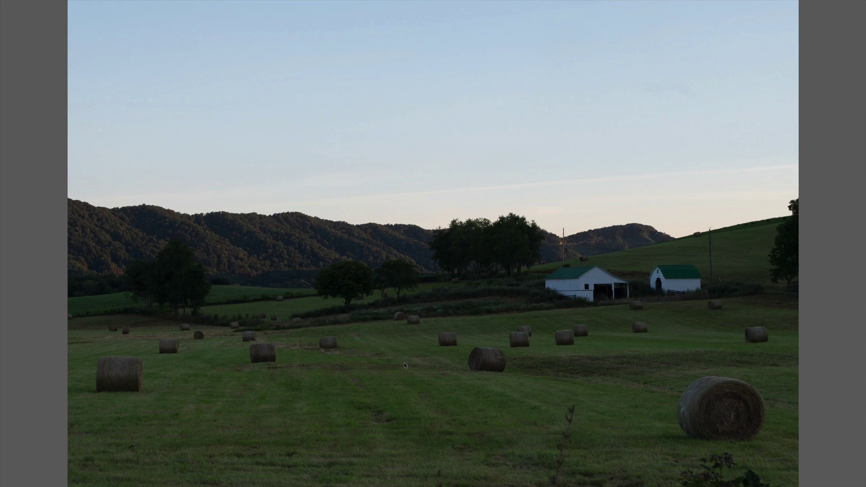
key("Right")
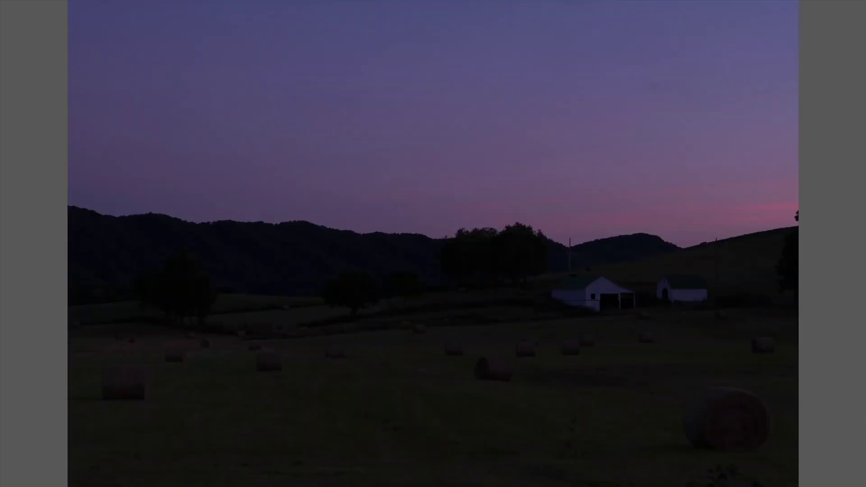
key("Escape")
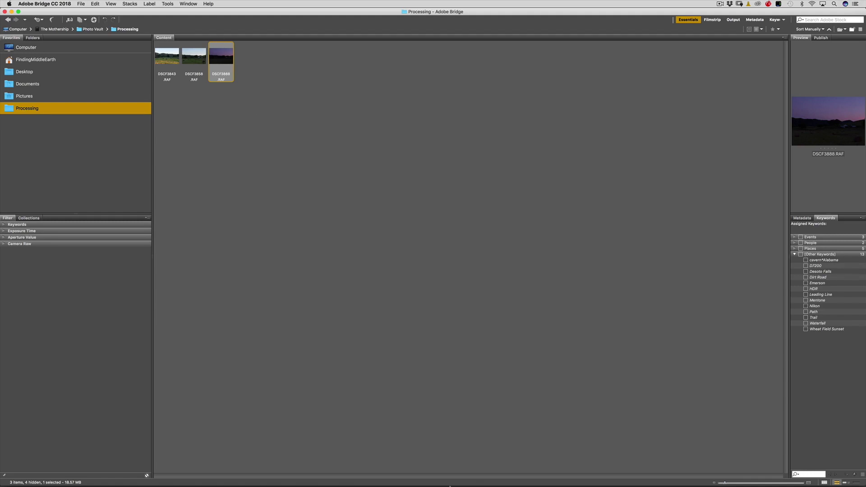
mouse_move(435, 485)
left_click(492, 476)
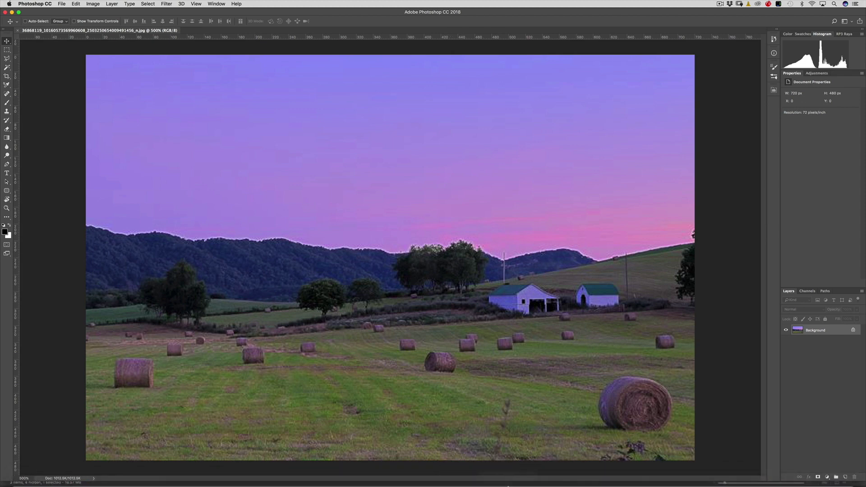
left_click(508, 477)
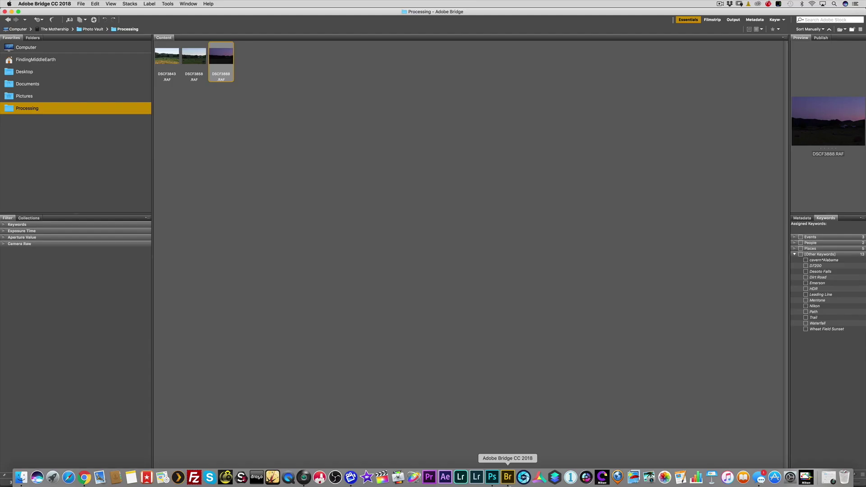
left_click(166, 57)
key("space")
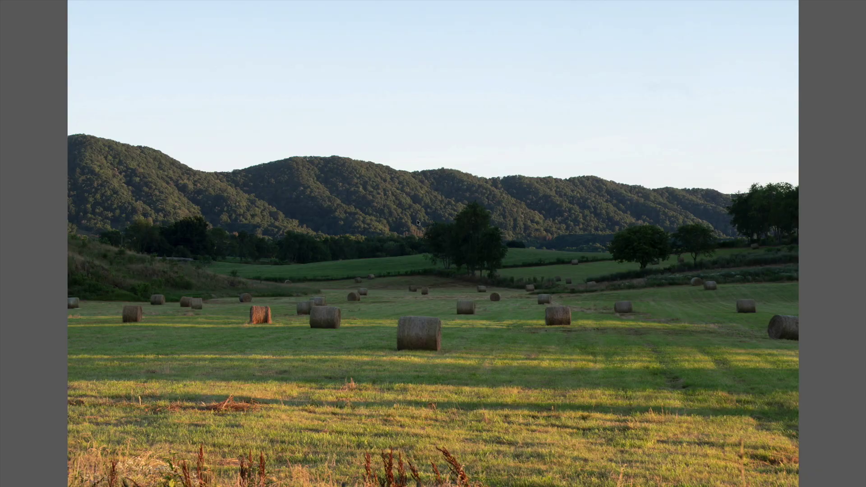
key("Right")
key("Right")
key("Left")
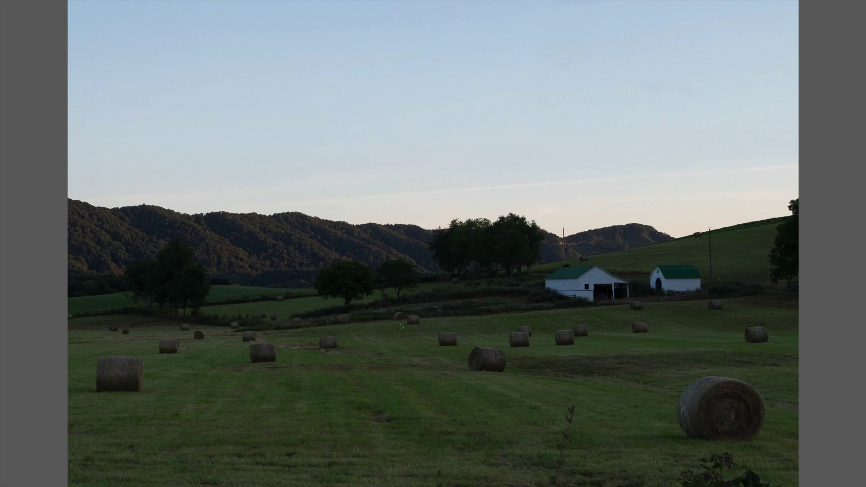
key("space")
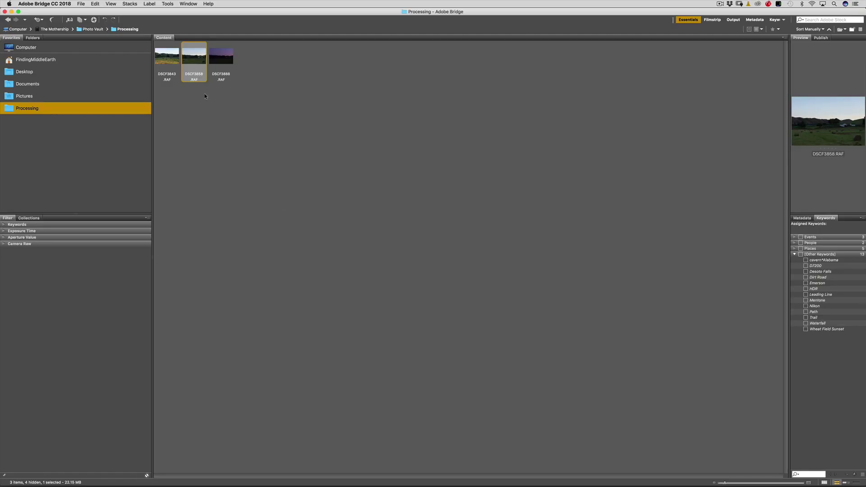
left_click(221, 56, "super")
- Open DSCF3858 and DSCF3888 in Camera Raw and give DSCF3858 Shadows +33 and Whites +28
left_click_drag(220, 57, 493, 477)
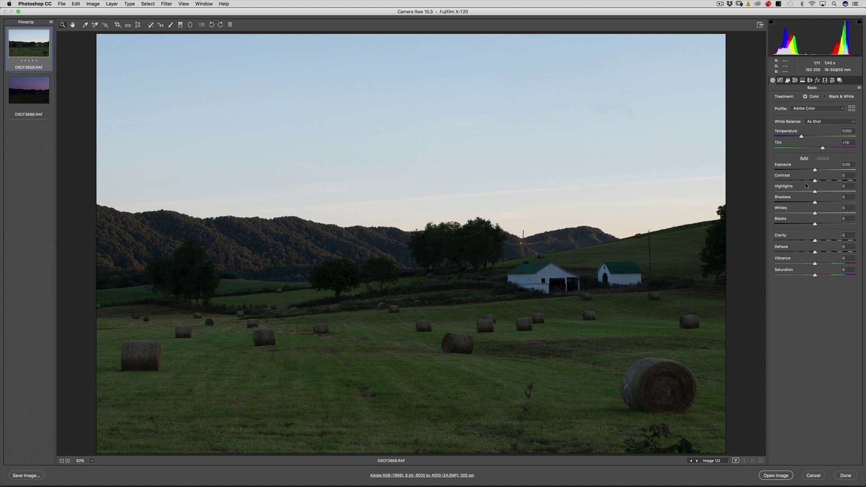
left_click_drag(814, 202, 785, 190)
left_click_drag(815, 214, 826, 213)
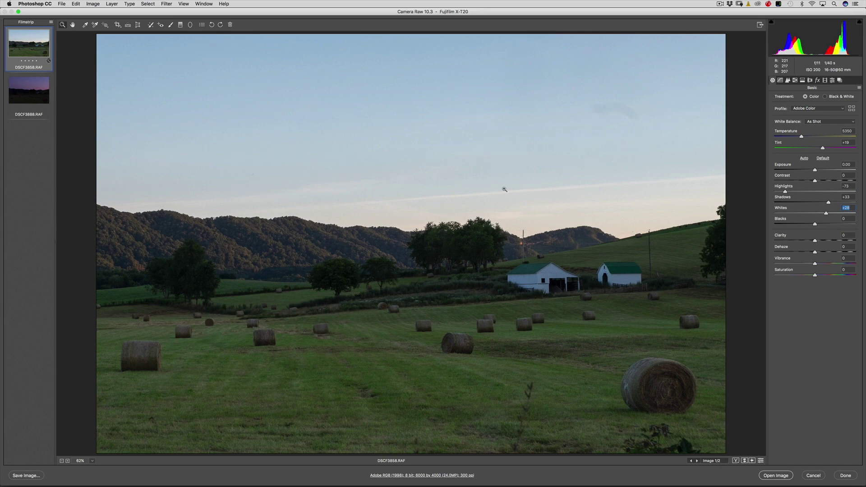
left_click(19, 94)
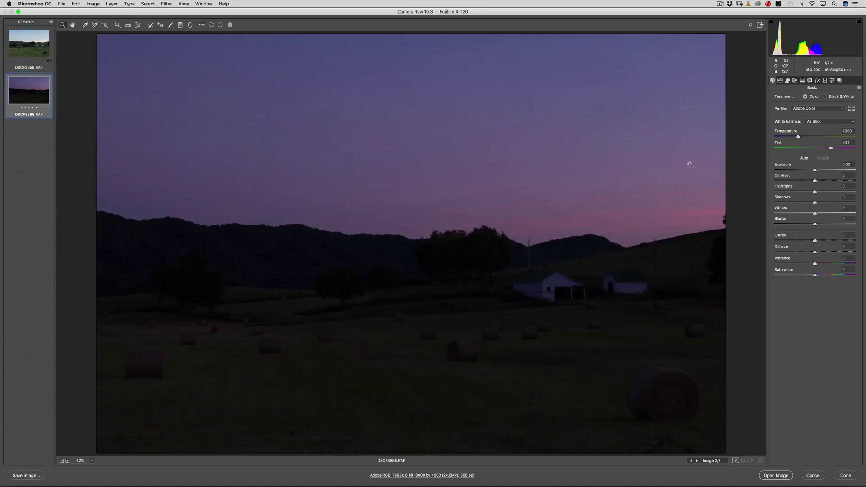
- Set DSCF3888 to Exposure +0.65, Highlights −69, Shadows +100, Whites +27, Blacks +28
double_click(815, 202, "shift")
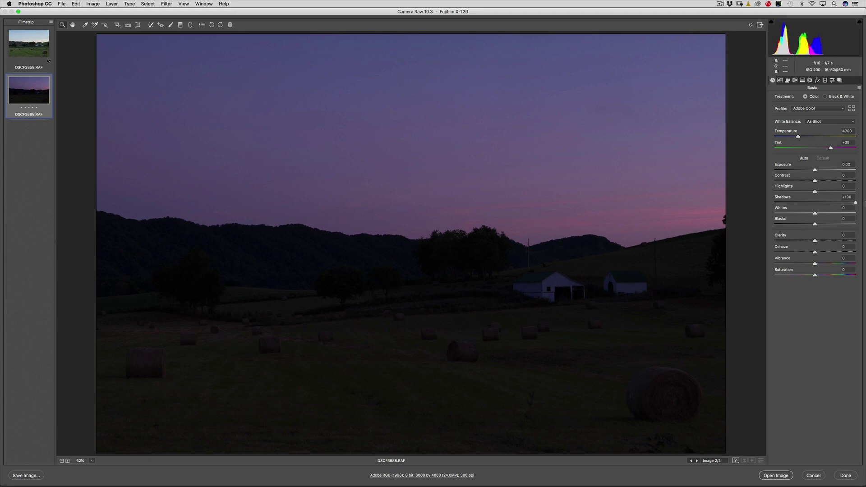
left_click(815, 170)
left_click_drag(815, 171, 828, 214)
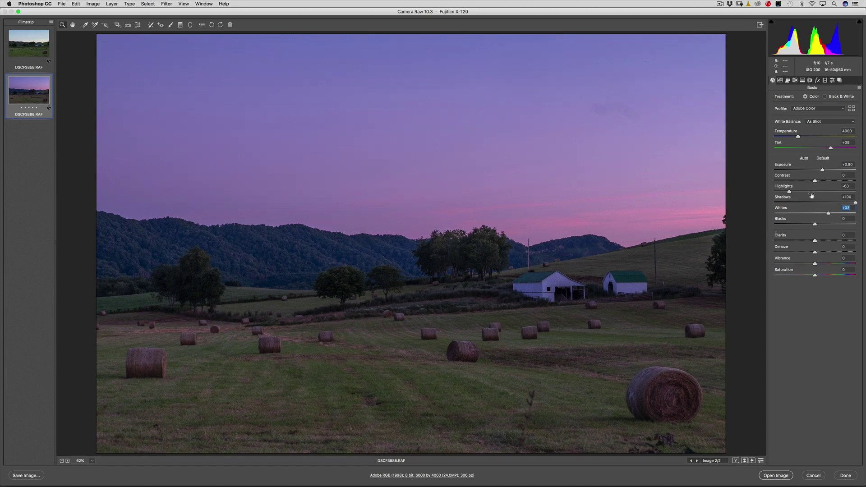
left_click_drag(830, 214, 828, 216)
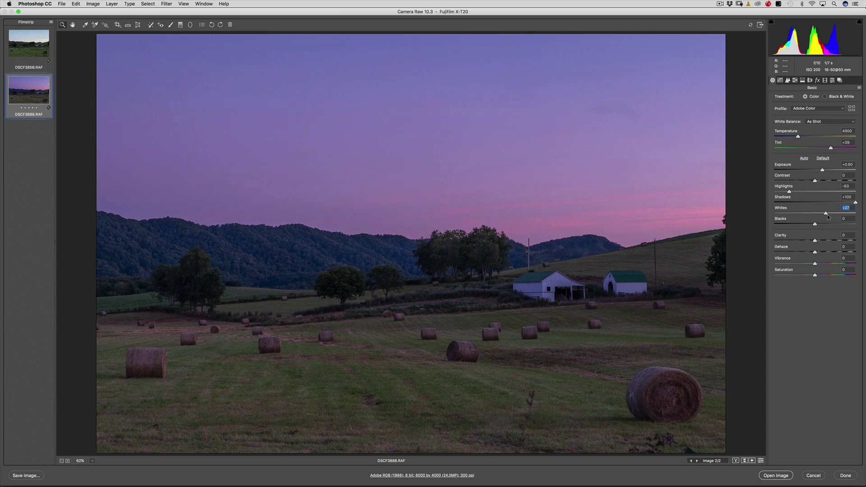
left_click_drag(789, 192, 821, 171)
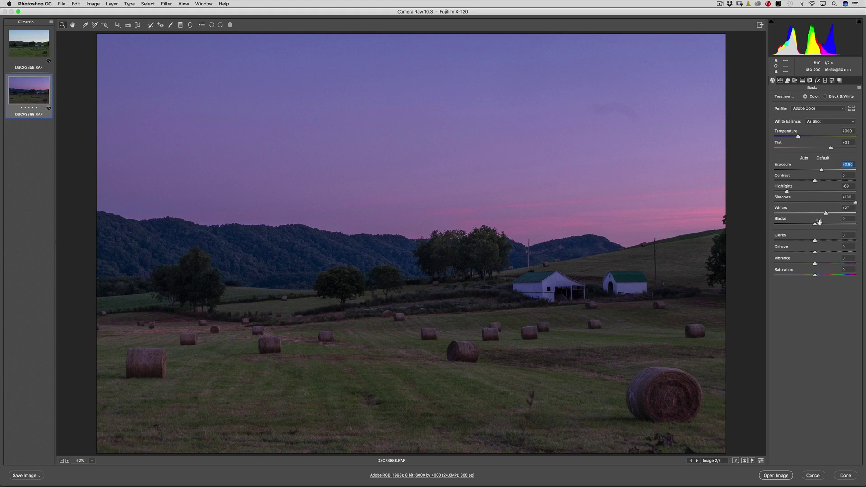
left_click_drag(814, 224, 825, 224)
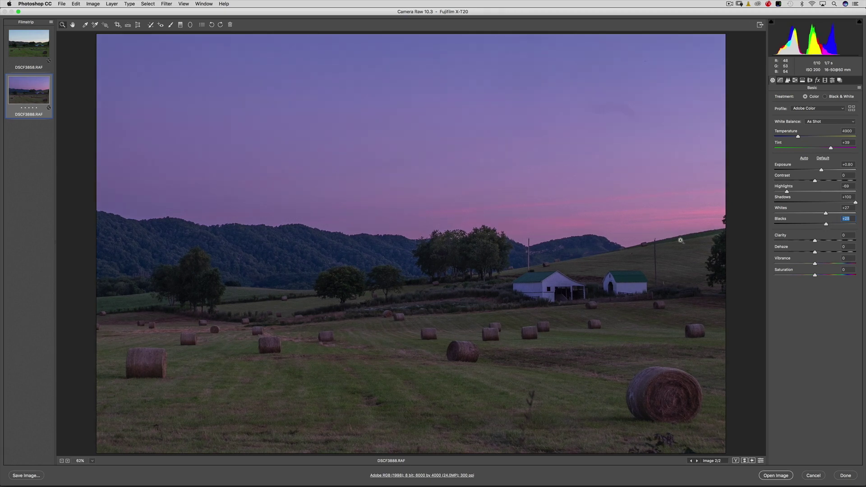
left_click_drag(820, 170, 820, 171)
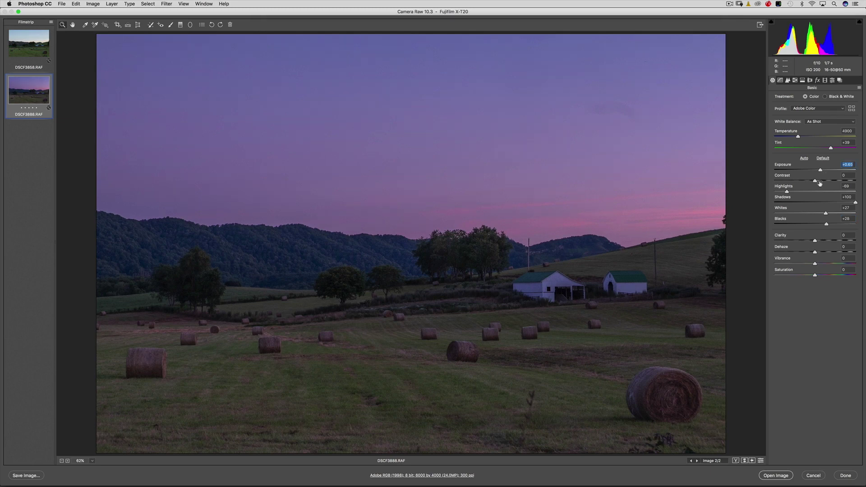
left_click(43, 53)
- Open both edited photos, DSCF3858 and DSCF3888, as Photoshop documents
left_click(36, 94, "shift")
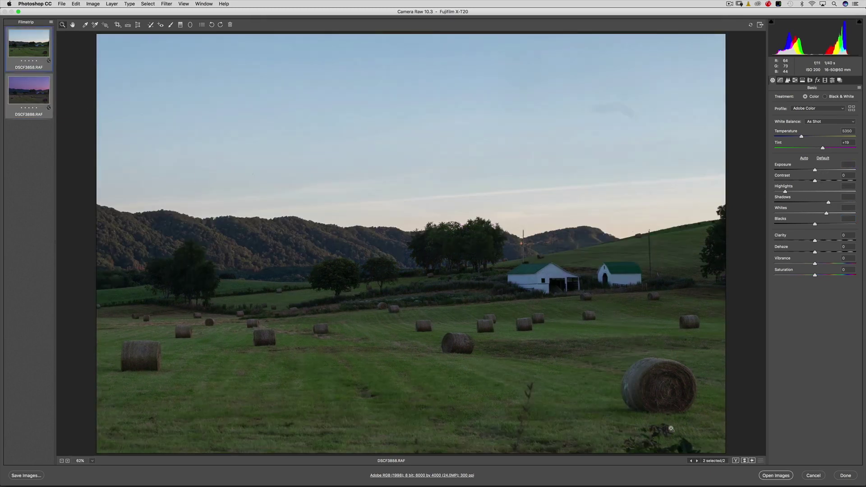
left_click(783, 476)
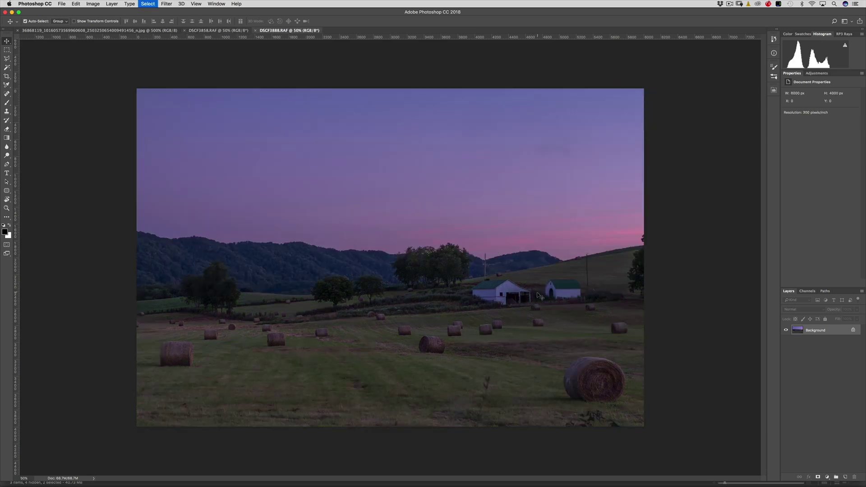
key("super+a")
- Paste the purple-sky photo into DSCF3858 as Layer 1 and compare it with the daytime image
left_click(217, 30)
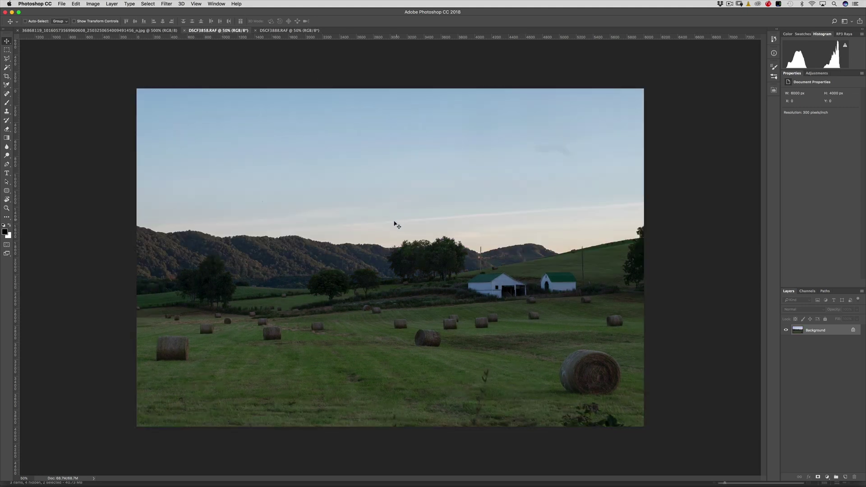
key("super+v")
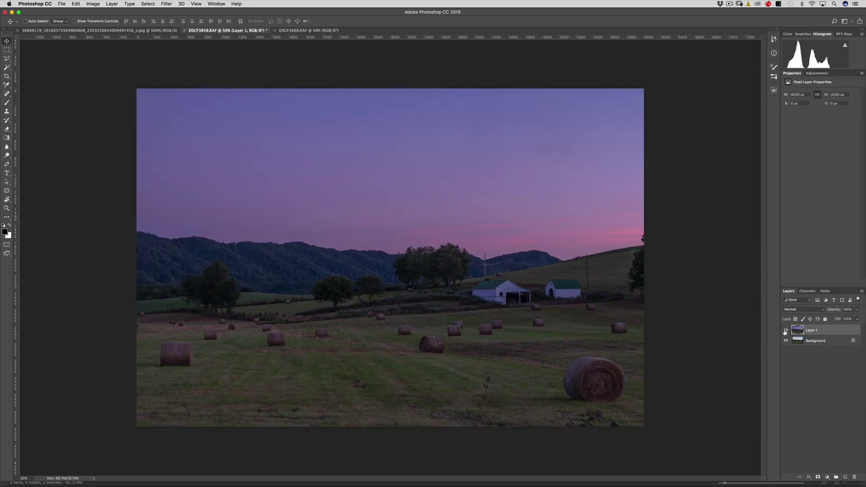
left_click(785, 330)
left_click(785, 331)
left_click(785, 332)
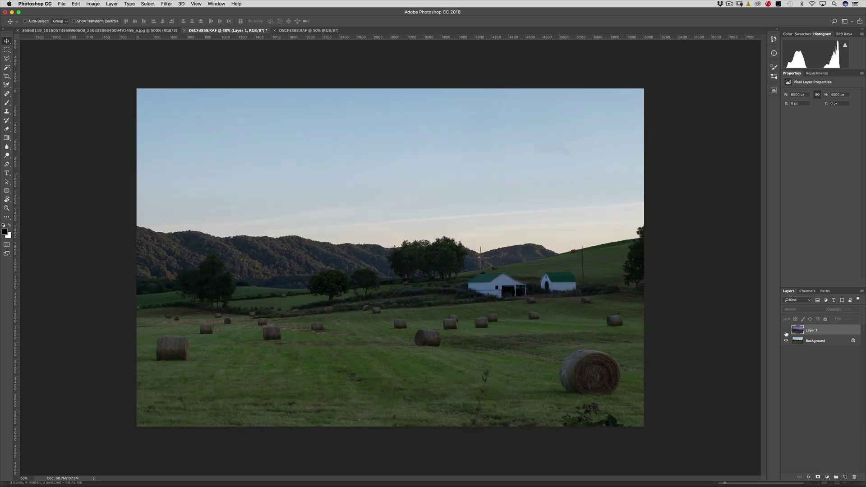
left_click(786, 332)
left_click(785, 331)
left_click(784, 331)
left_click(785, 331)
left_click(785, 331)
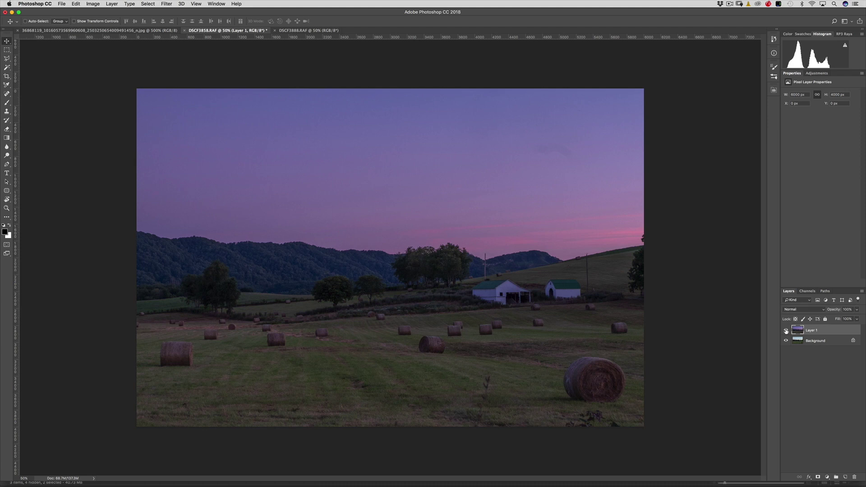
left_click(785, 331)
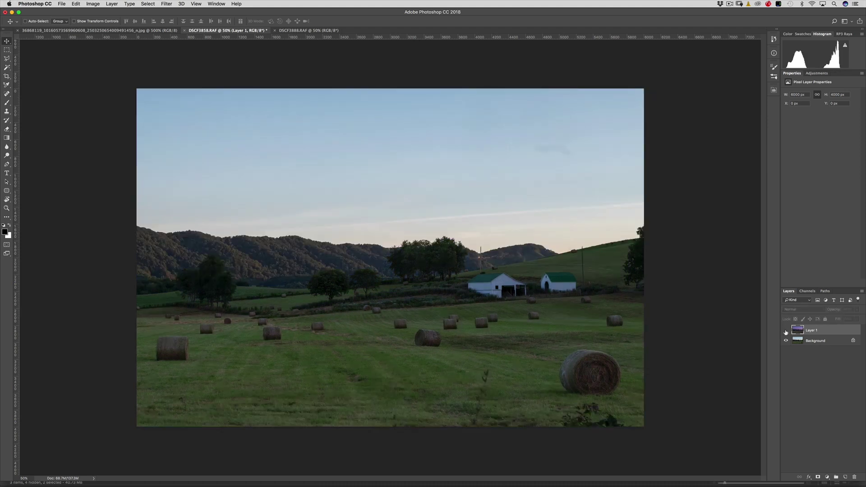
left_click(785, 331)
left_click(785, 331)
left_click(785, 331)
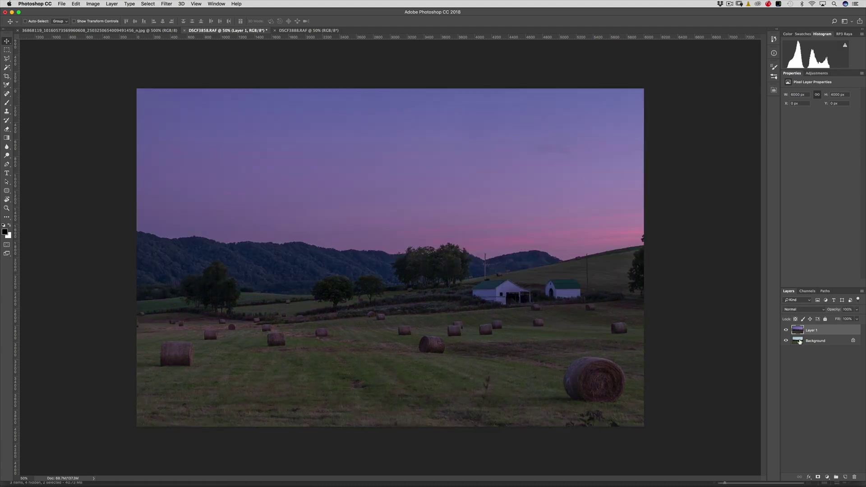
- Convert the Background into Layer 0, move it above Layer 1, and select both layers
double_click(800, 341)
key("Return")
left_click_drag(799, 340, 796, 331)
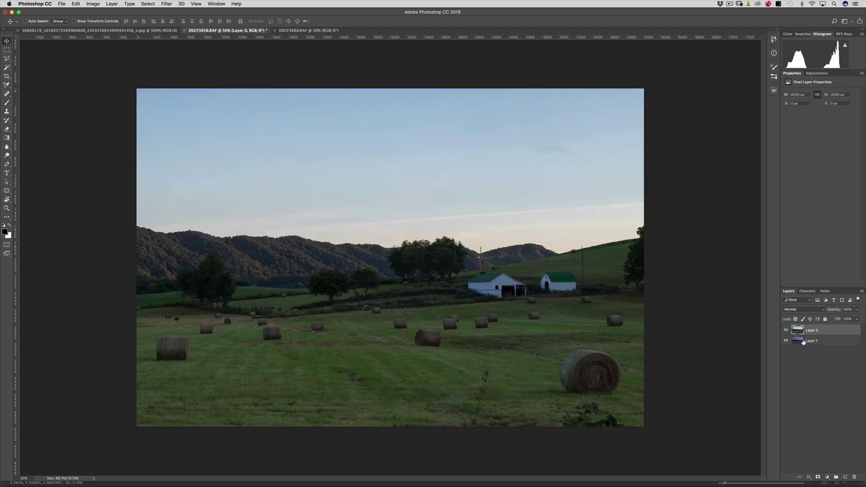
left_click(802, 341, "shift")
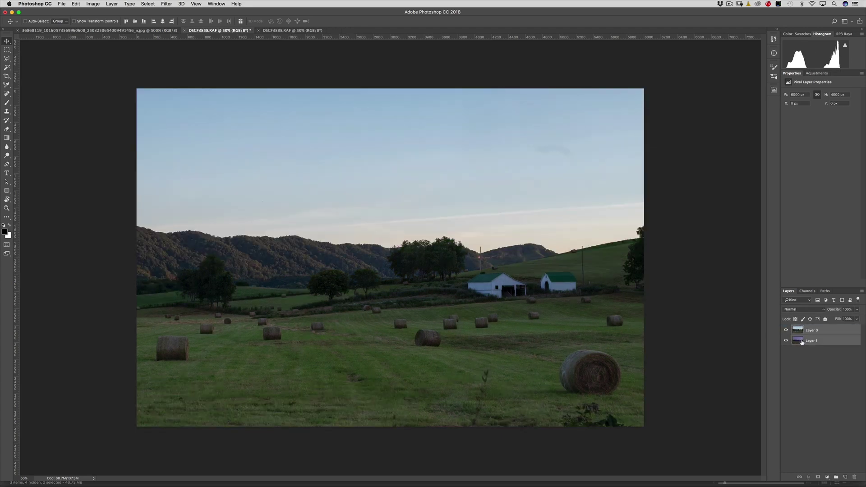
left_click(80, 4)
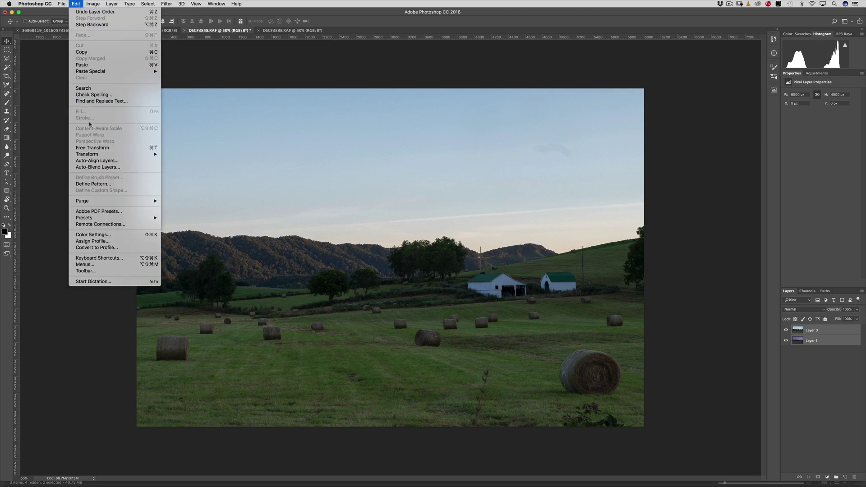
- Auto-align the two layers with Auto projection, then toggle Layer 0 to check the alignment
left_click(97, 161)
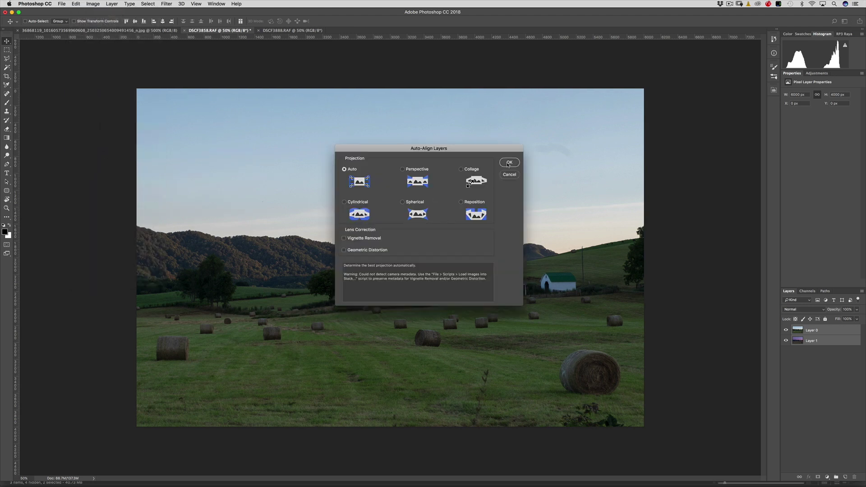
key("Return")
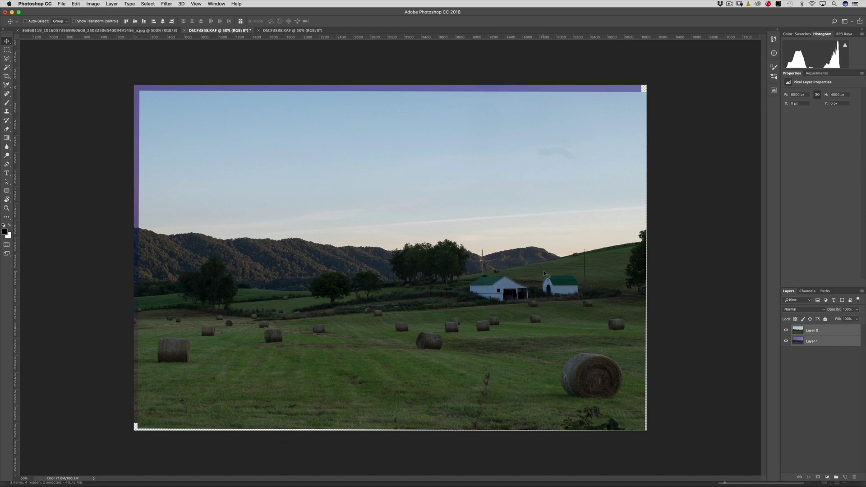
left_click(785, 331)
left_click(786, 331)
left_click(786, 331)
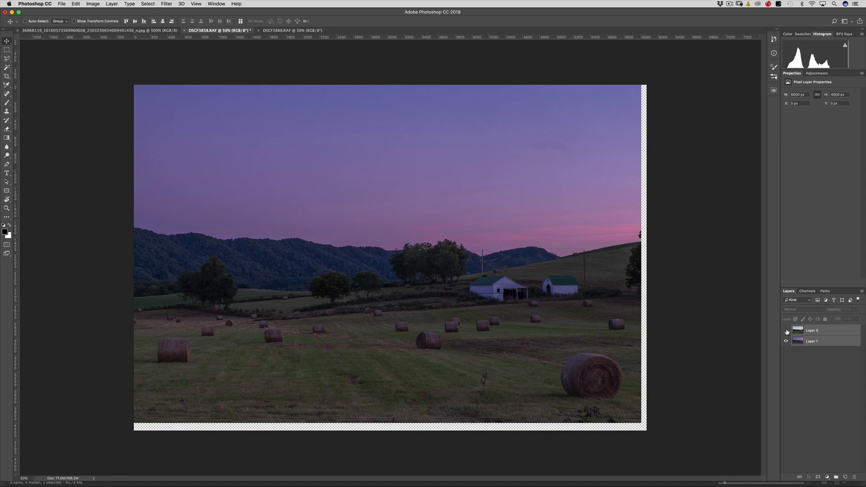
left_click(786, 331)
left_click(786, 331)
left_click(785, 332)
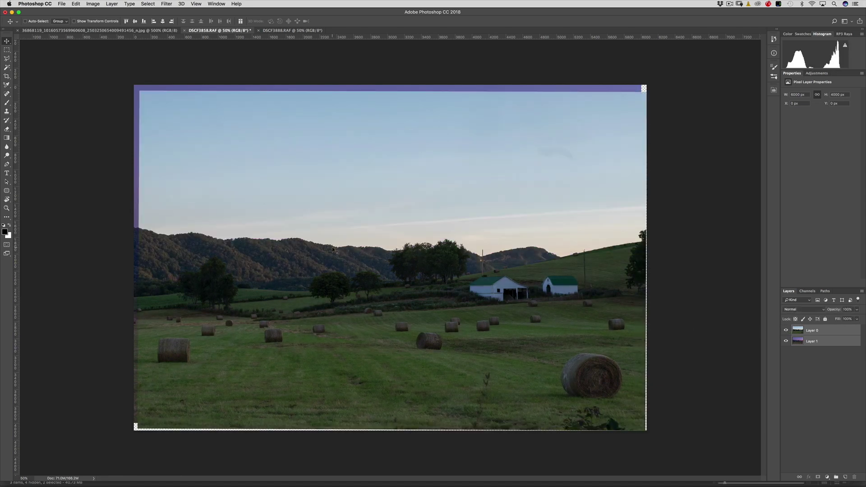
key("c")
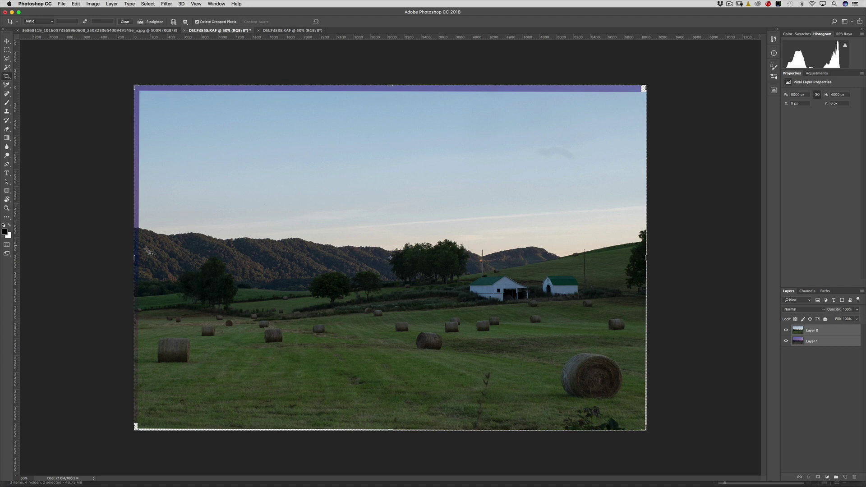
- Crop the left, top, right and bottom edges past the uneven borders, then hide Layer 0
left_click_drag(135, 257, 138, 257)
left_click_drag(387, 83, 388, 89)
left_click_drag(642, 258, 636, 258)
left_click_drag(390, 422, 391, 420)
key("Return")
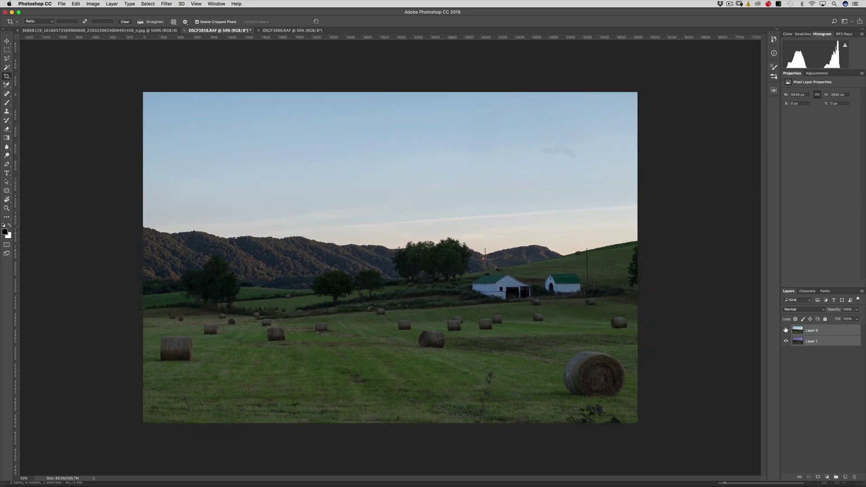
left_click(786, 330)
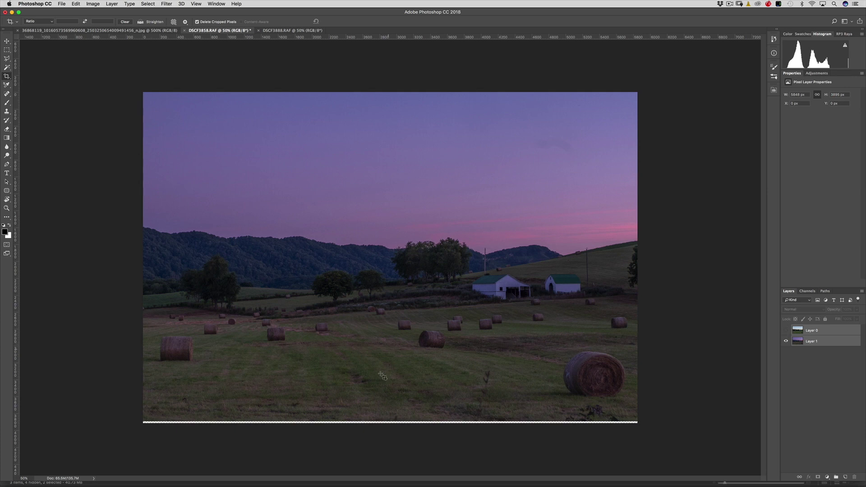
- Crop the white strip off the bottom, leaving a 3873 px image height
left_click(390, 388)
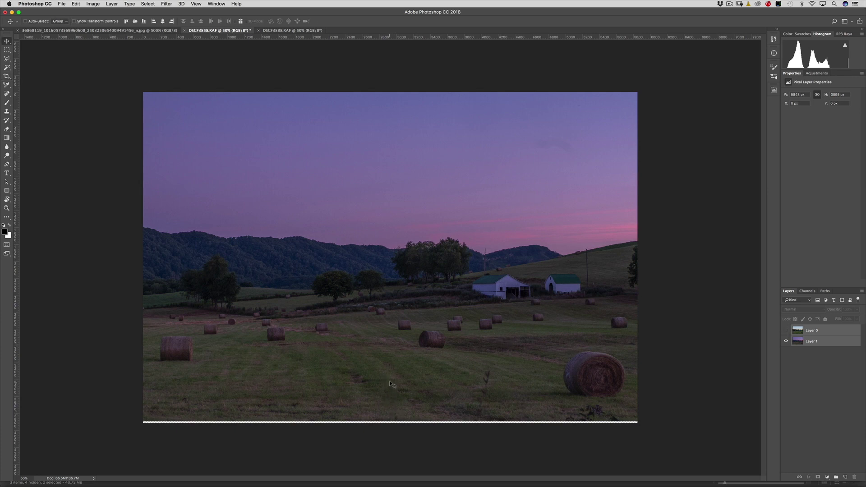
left_click_drag(390, 422, 396, 407)
key("Return")
key("v")
- Compare the two skies by reordering layers, ending with the daytime layer above the purple-sky layer
left_click(786, 340)
left_click(785, 330)
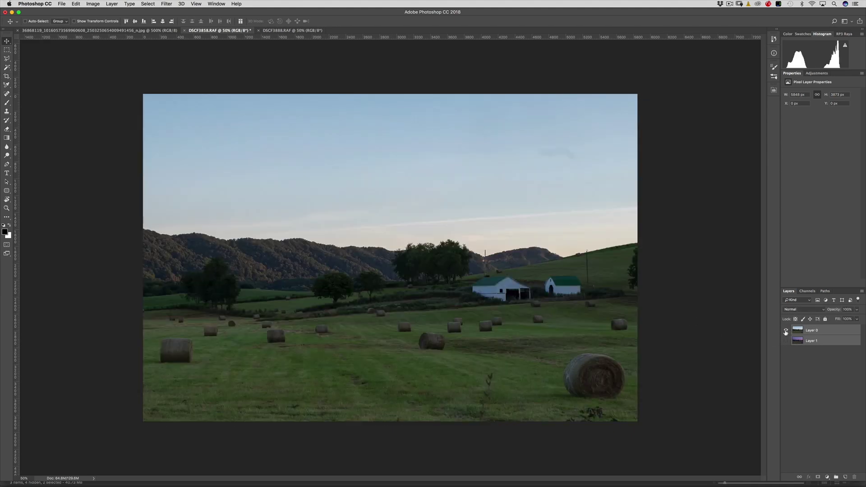
left_click(785, 331)
left_click(786, 330)
left_click(785, 330)
left_click(785, 330)
left_click(785, 330)
left_click(786, 330)
left_click(798, 341)
left_click_drag(801, 342, 798, 330)
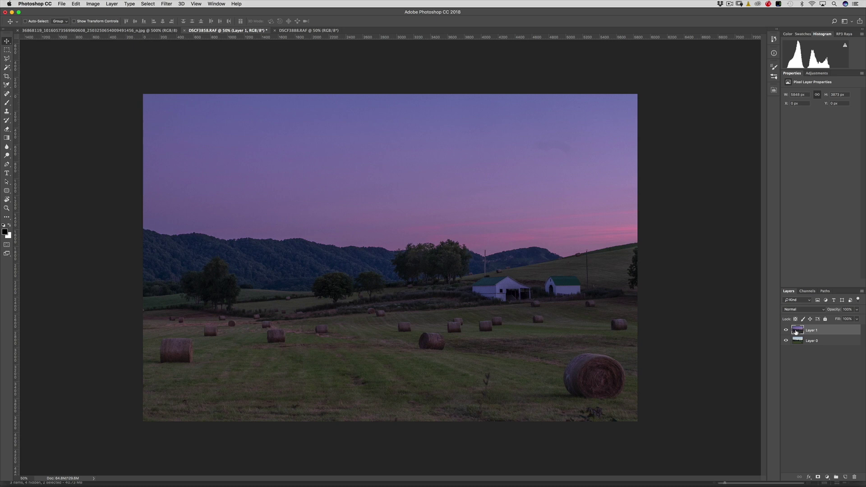
left_click(785, 330)
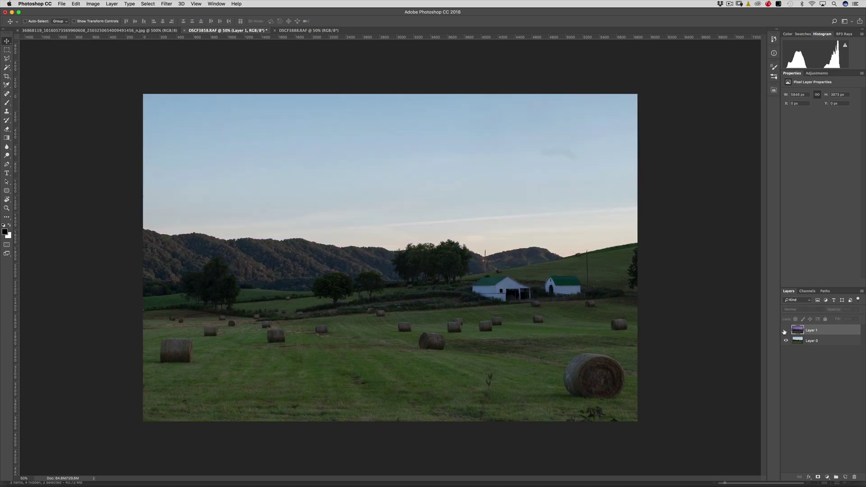
left_click(786, 330)
left_click(794, 340)
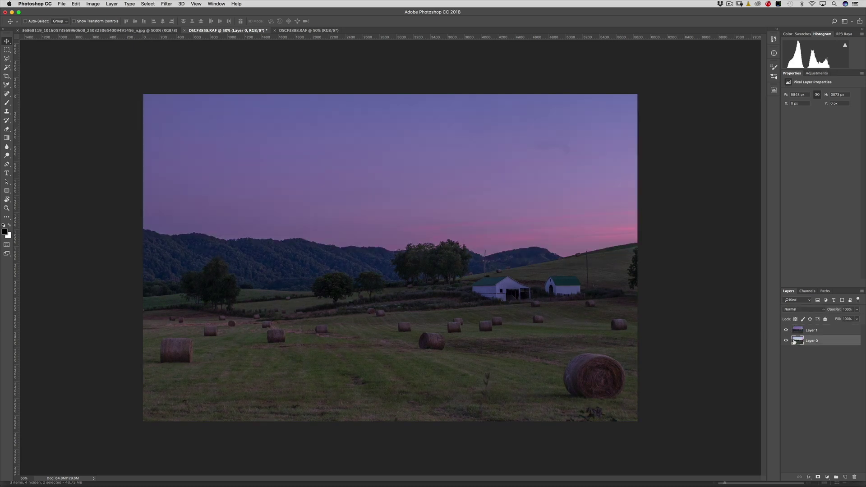
left_click_drag(797, 342, 798, 327)
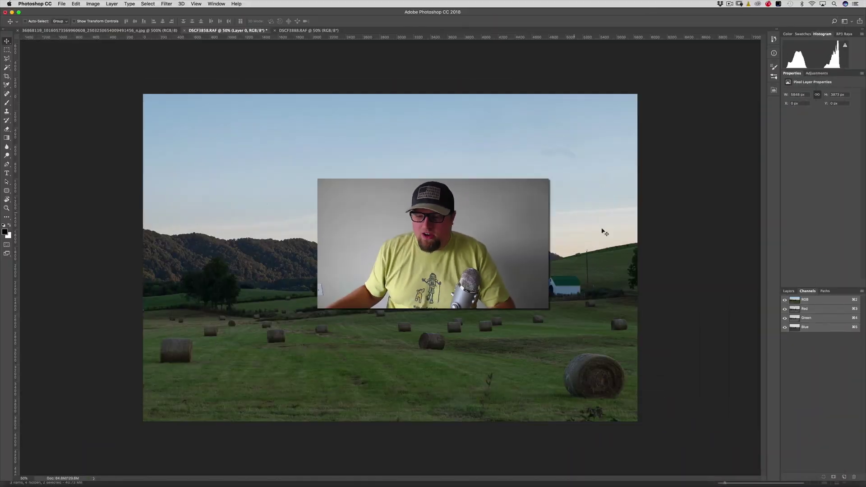
- Load the RGB channel as a luminosity selection and add an empty Group 1 on top
left_click(795, 302, "super")
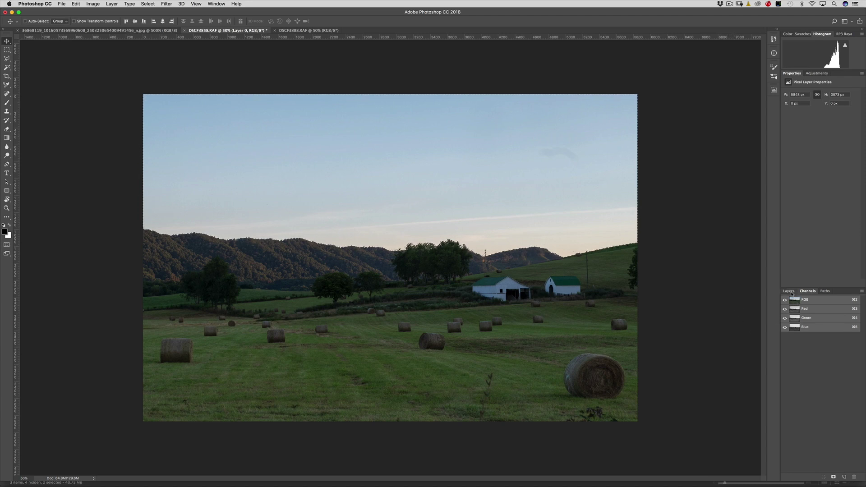
left_click(792, 292)
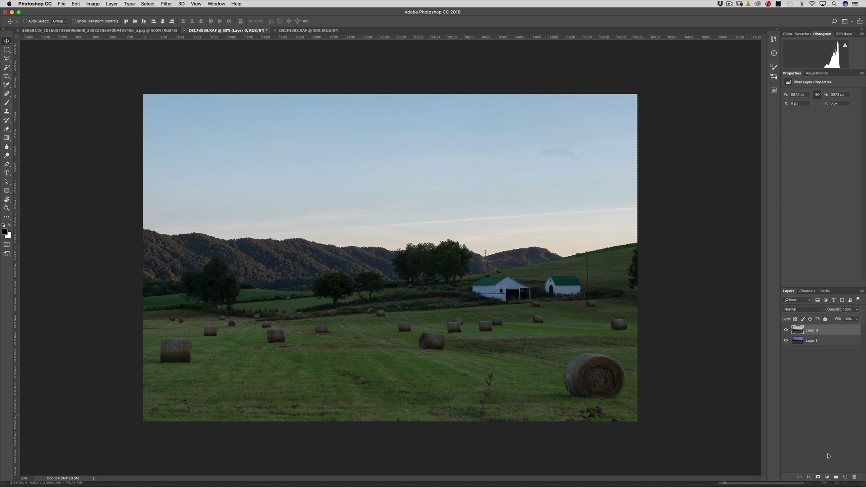
left_click(834, 477)
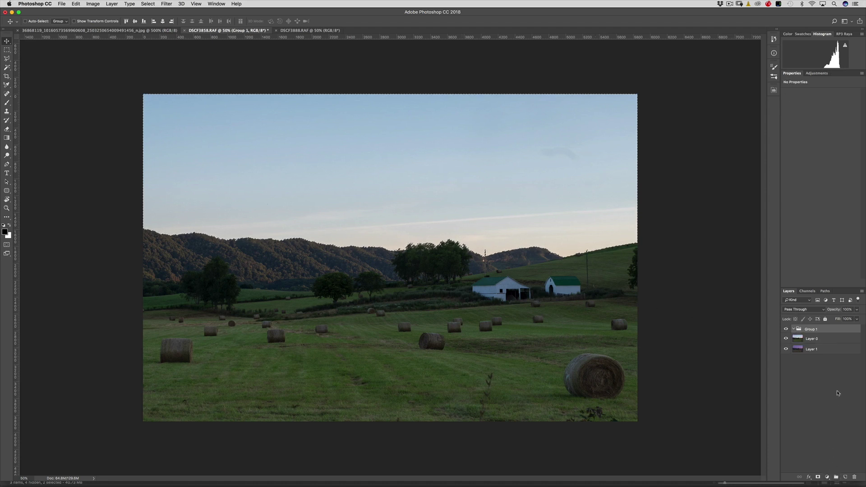
- Add the luminosity selection as Group 1's layer mask and inspect the mask alone
left_click(818, 476)
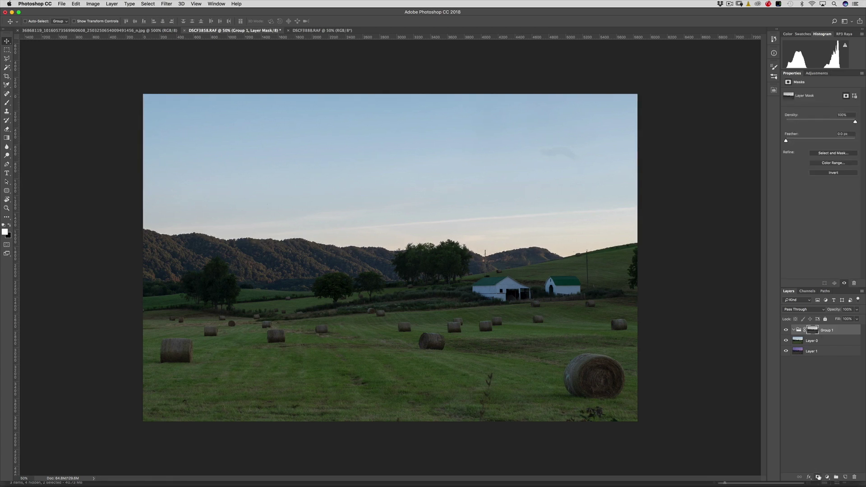
left_click(813, 330, "alt")
left_click(811, 333, "alt")
- Rename the purple-sky layer to 'sky' and move it toward Group 1
left_click(798, 352)
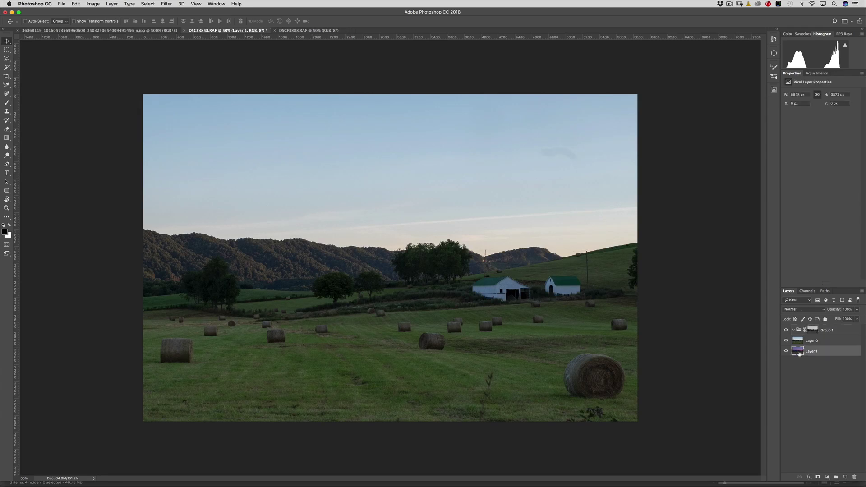
left_click_drag(797, 352, 812, 354)
key("Return")
left_click_drag(797, 352, 812, 333)
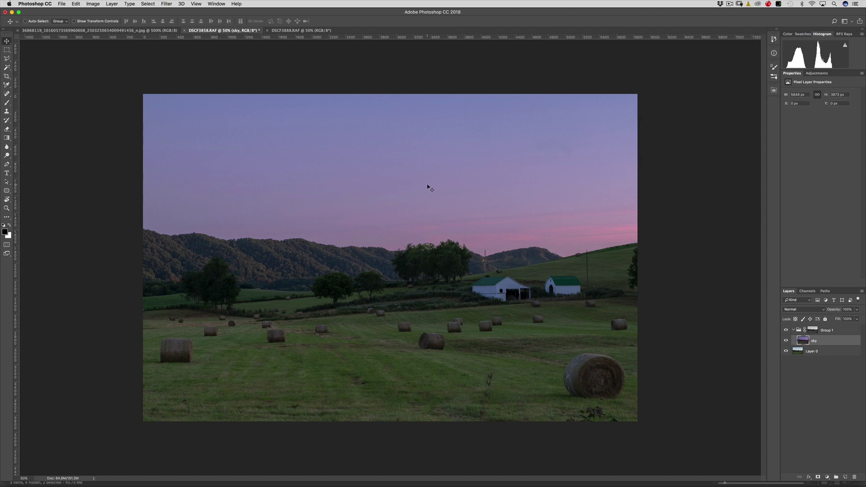
left_click(786, 331)
left_click(786, 331)
left_click(786, 331)
left_click(786, 331)
left_click(785, 331)
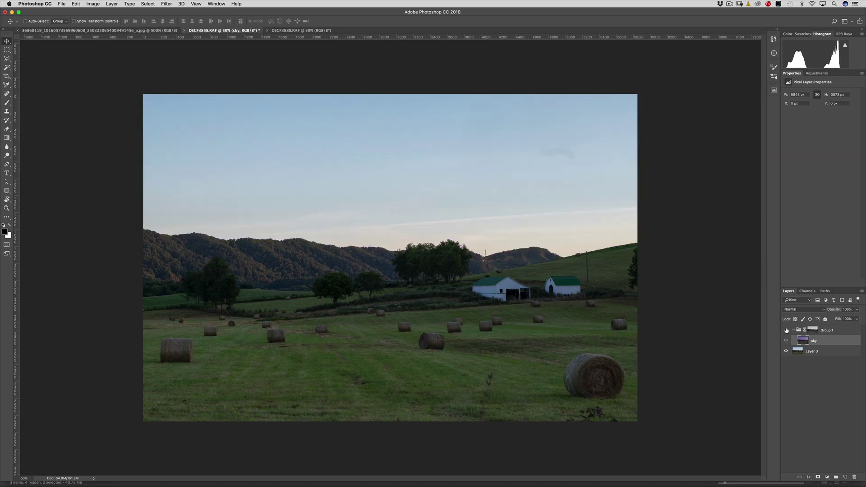
left_click(785, 331)
key("super+equal")
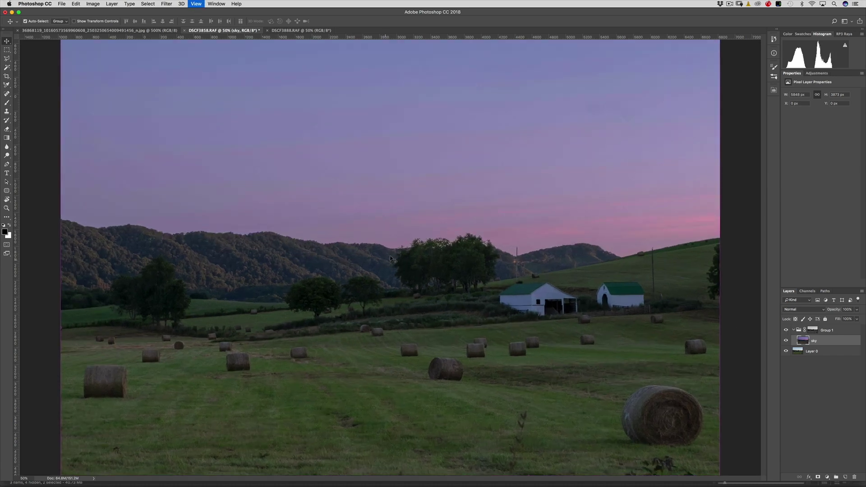
key("super+equal")
key("super+equal")
scroll(383, 257, "up", 2)
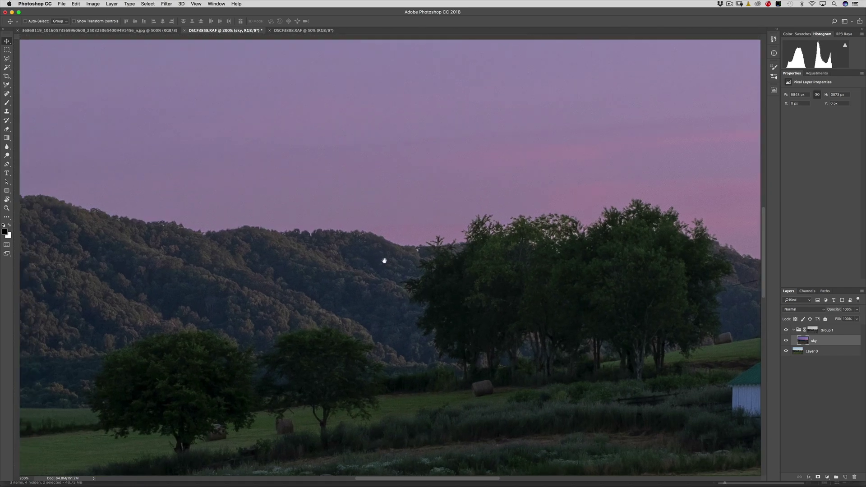
key("super+r")
left_click(785, 330)
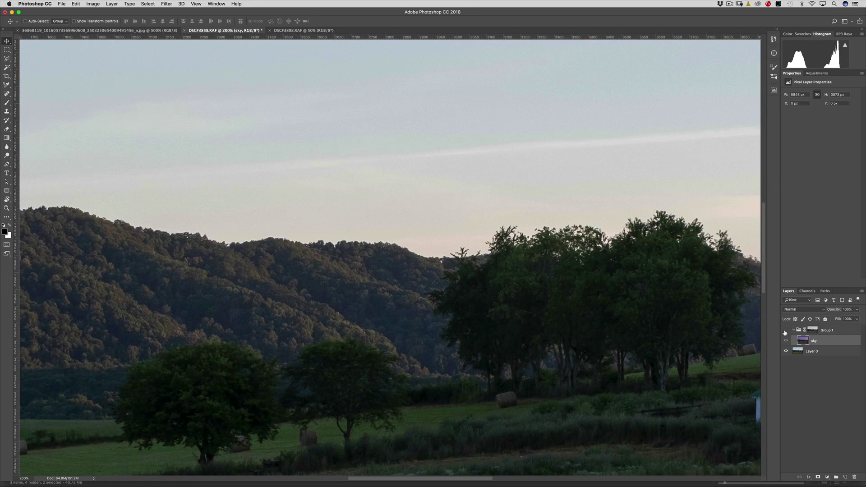
left_click(785, 331)
left_click(785, 331)
left_click(786, 332)
left_click_drag(282, 245, 402, 250)
key("super+0")
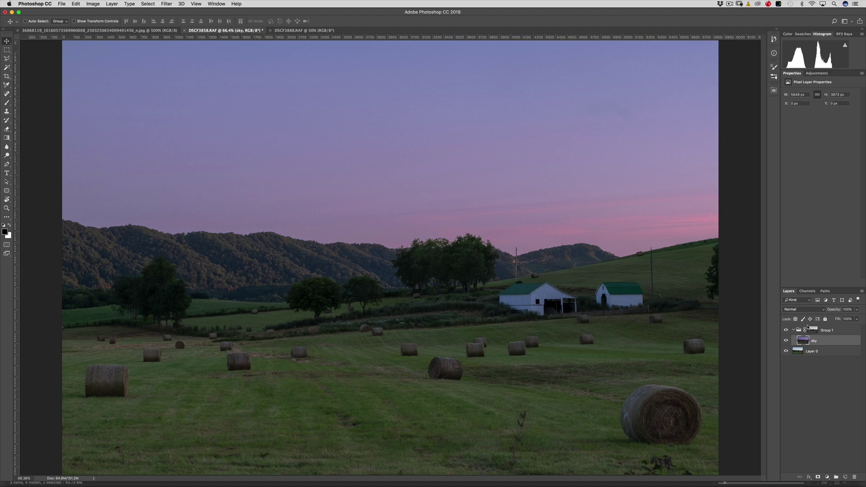
- Group Group 1, the sky layer and Layer 0 into Group 2
left_click(825, 332)
left_click(820, 350, "shift")
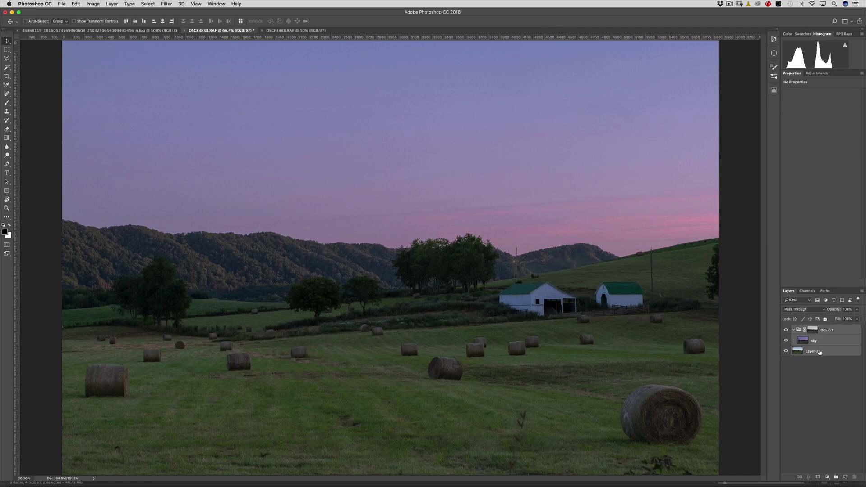
key("super+g")
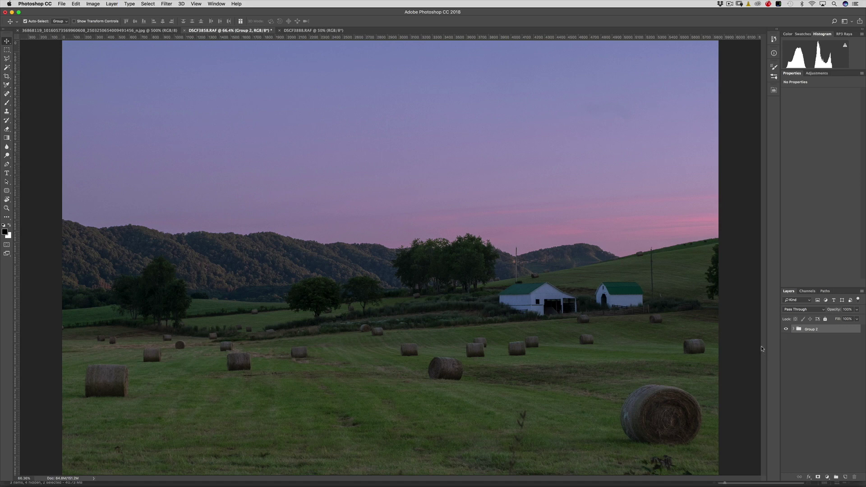
- Stamp a merged Layer 1, duplicate it as Layer 1 copy, and open Camera Raw Filter
key("super+alt+shift+e")
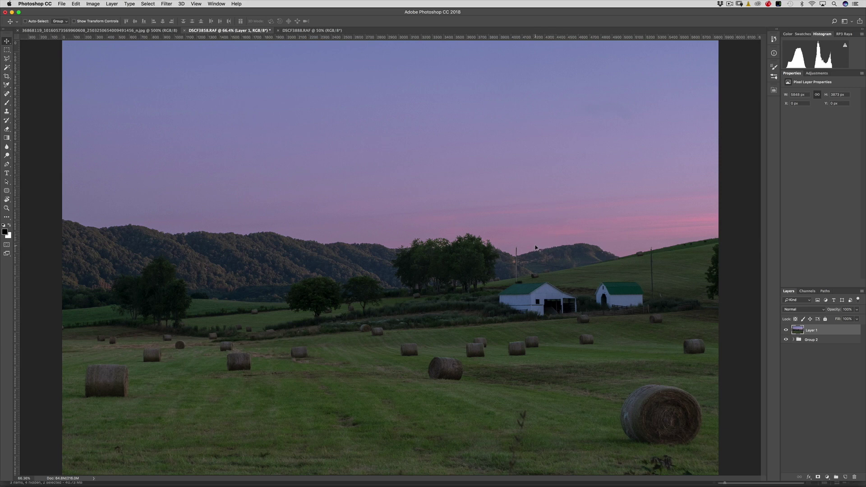
key("super+j")
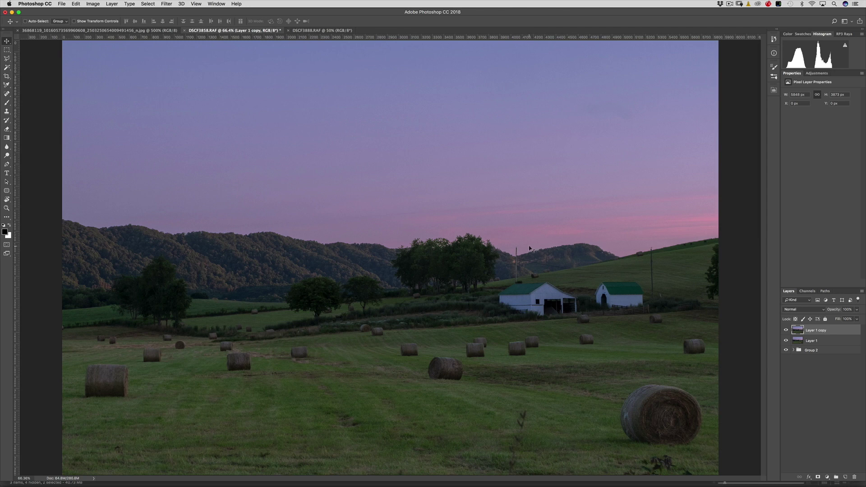
key("super+shift+a")
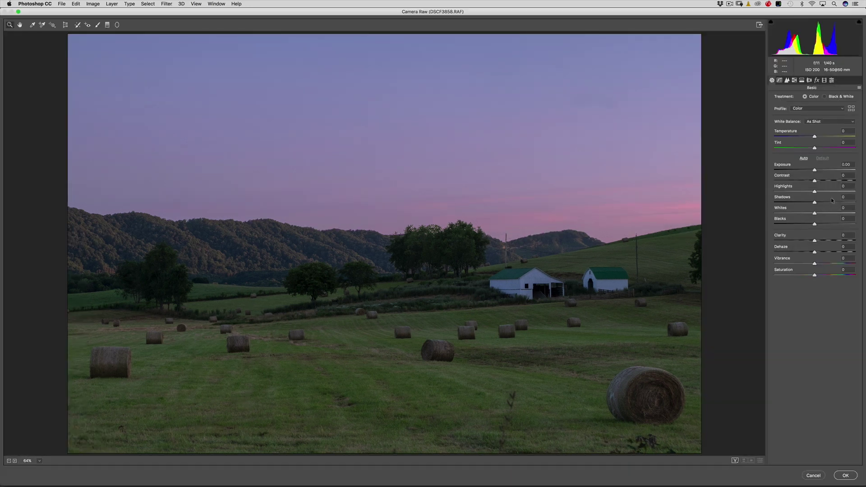
- In Camera Raw set Highlights -25, Whites +50, Contrast +12, Dehaze +17, Temperature +10, and apply
left_click(804, 191)
left_click_drag(814, 212, 829, 212)
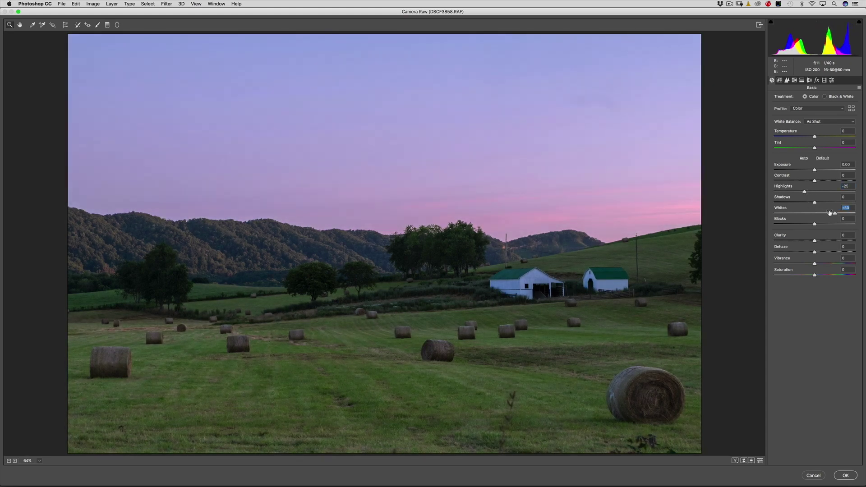
left_click_drag(814, 181, 819, 181)
left_click_drag(815, 252, 822, 245)
left_click(815, 136)
mouse_move(814, 136)
left_mouse_down()
mouse_move(816, 148)
mouse_move(819, 138)
left_mouse_up()
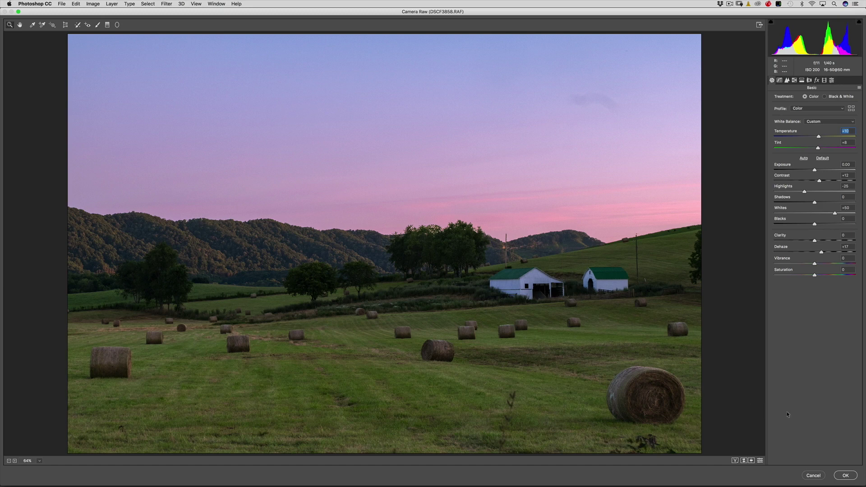
left_click(844, 475)
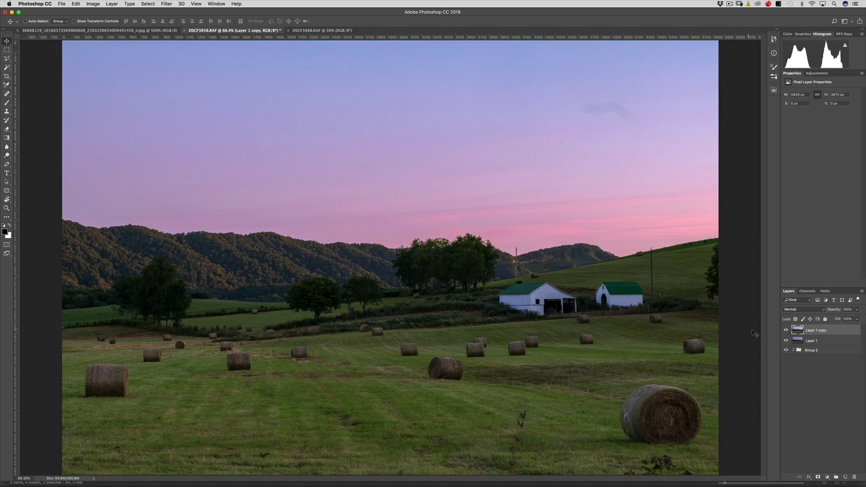
- Give Layer 1 copy a hide-all mask with a gradient revealing the adjustment in the sky
left_click(817, 476, "alt")
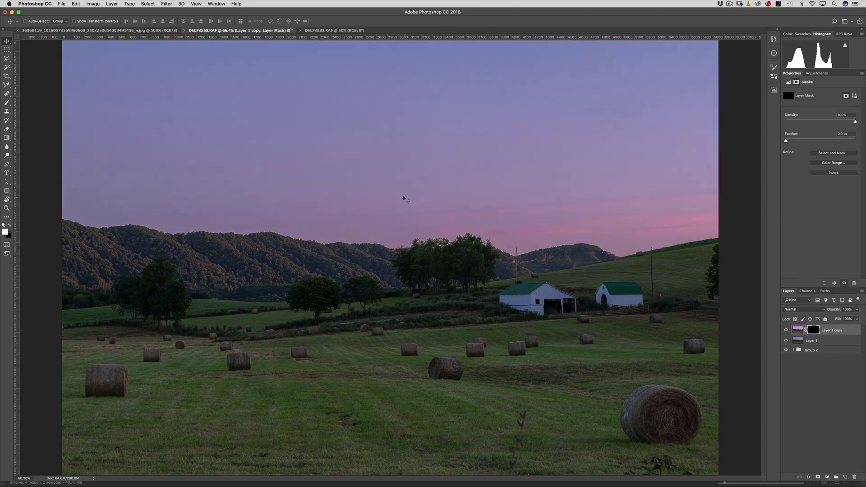
key("g")
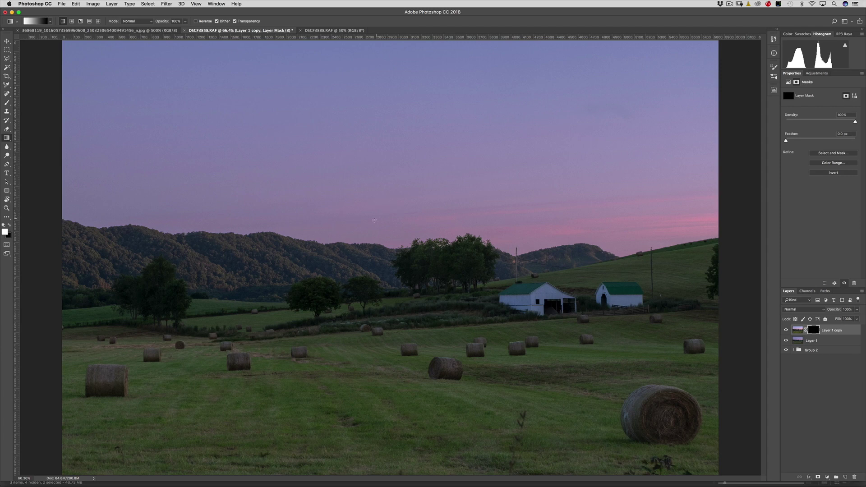
left_click_drag(367, 225, 355, 353)
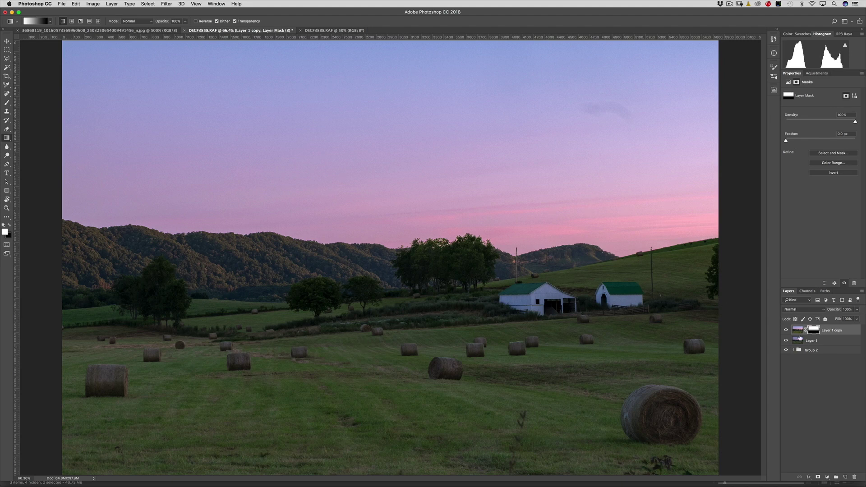
left_click(785, 330)
left_click(785, 331)
left_click(785, 330)
left_click(784, 331)
- Set up a large black brush for painting the mask
key("b")
left_click_drag(563, 282, 570, 282)
key("x")
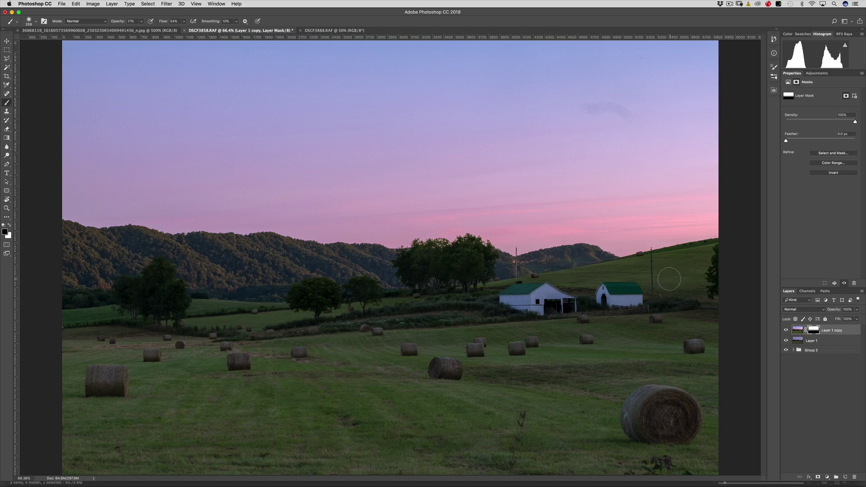
left_click_drag(674, 275, 681, 282)
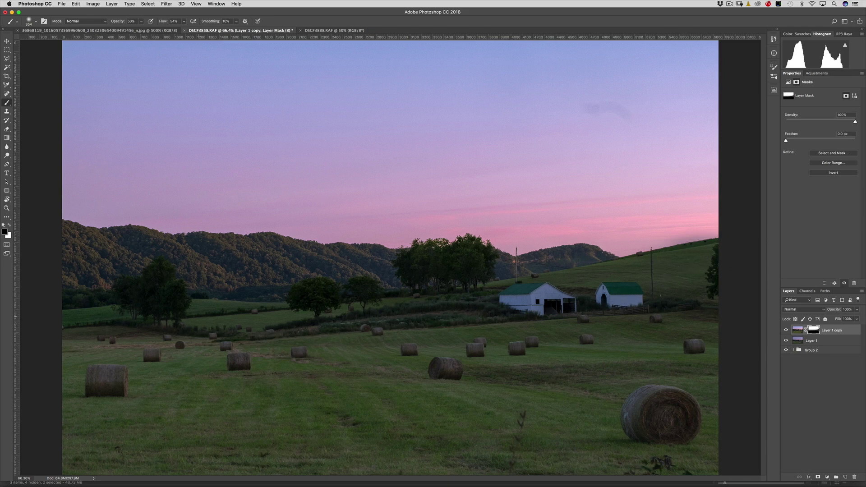
- Toggle Layer 1 copy's visibility to compare the sky before and after
key("v")
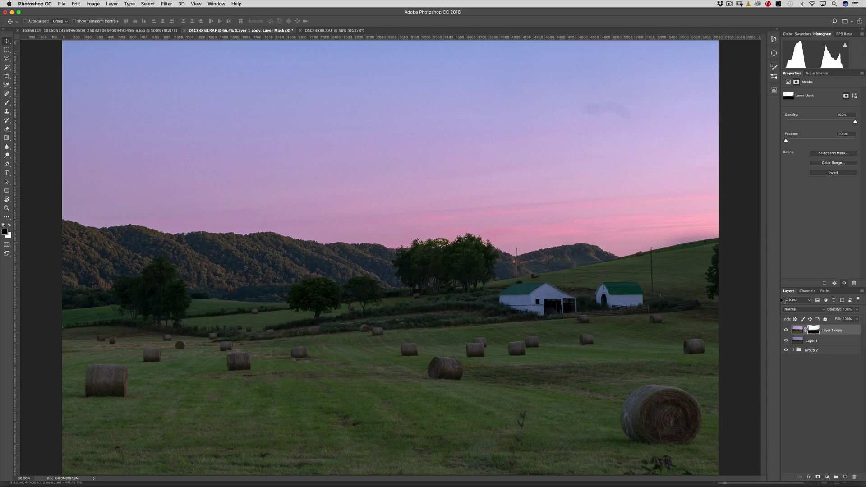
left_click(785, 331)
left_click(786, 330)
left_click(786, 330)
left_click(786, 331)
- Merge Layer 1 copy with Layer 1, duplicate it as Layer 1 copy 2, and open Camera Raw
left_click(806, 344, "shift")
key("super+e")
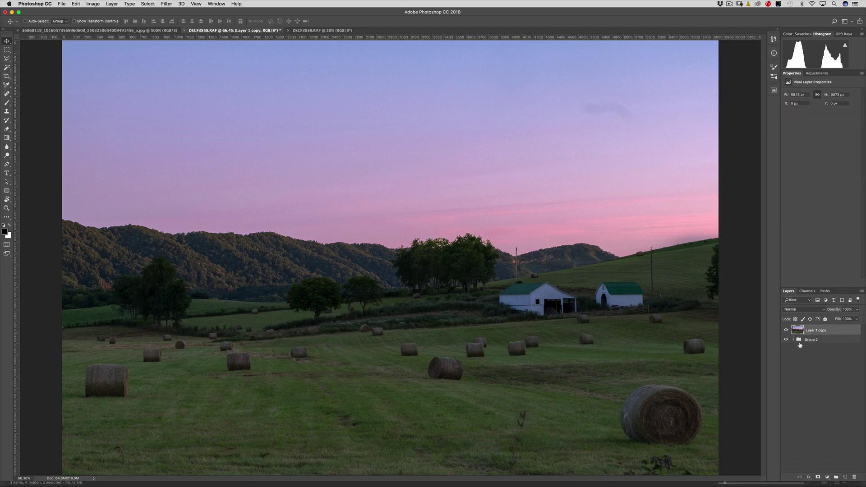
key("super+j")
key("super+shift+a")
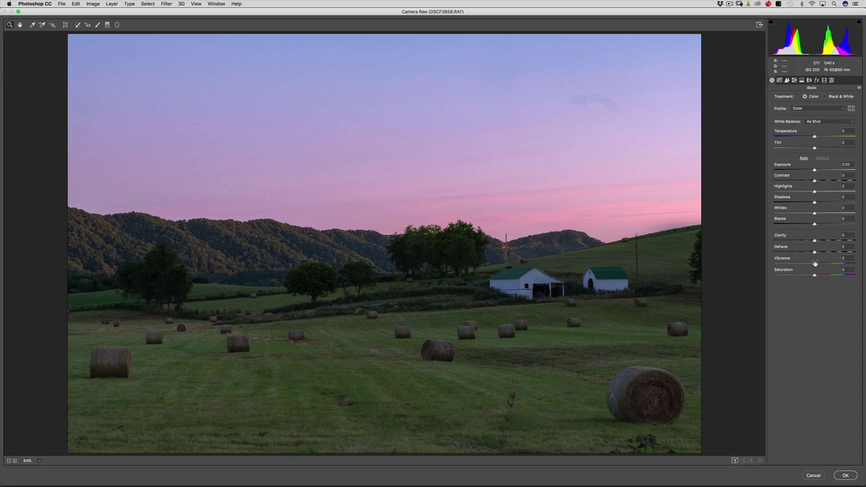
- In Camera Raw set Vibrance -12, Saturation -12, Temperature -8, Tint +10, Clarity +8, and apply
left_click_drag(814, 264, 807, 277)
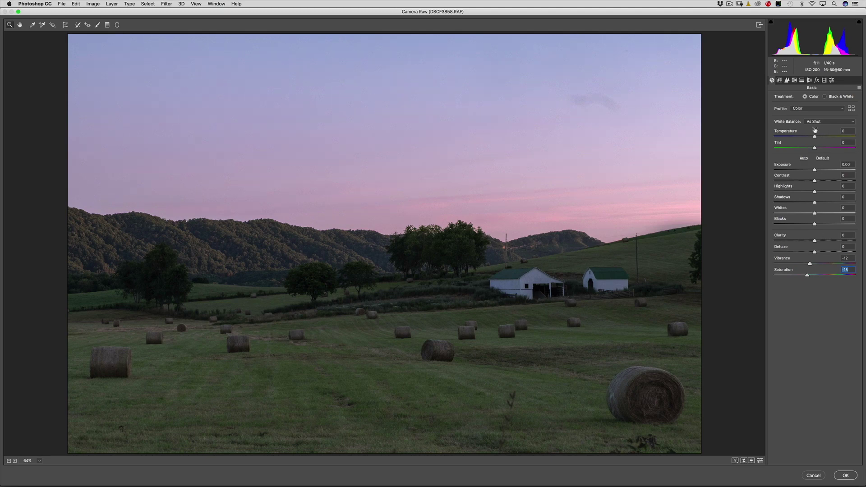
left_click_drag(814, 133, 816, 149)
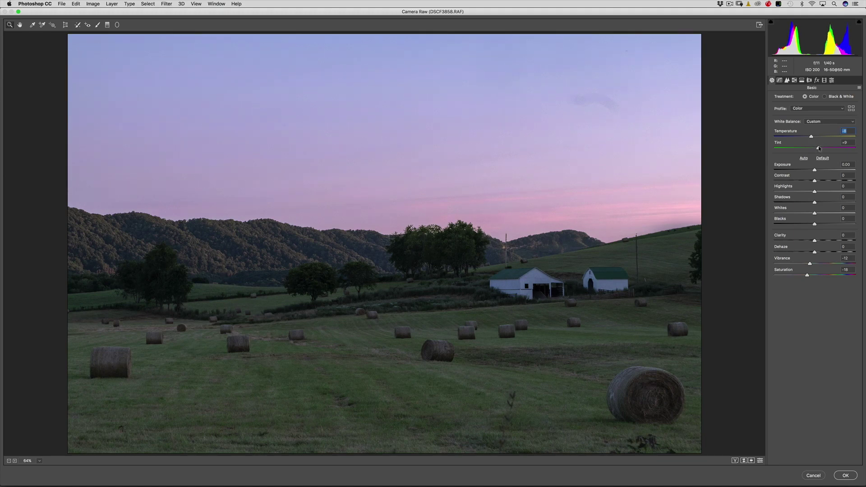
left_click(818, 149)
left_click(810, 275)
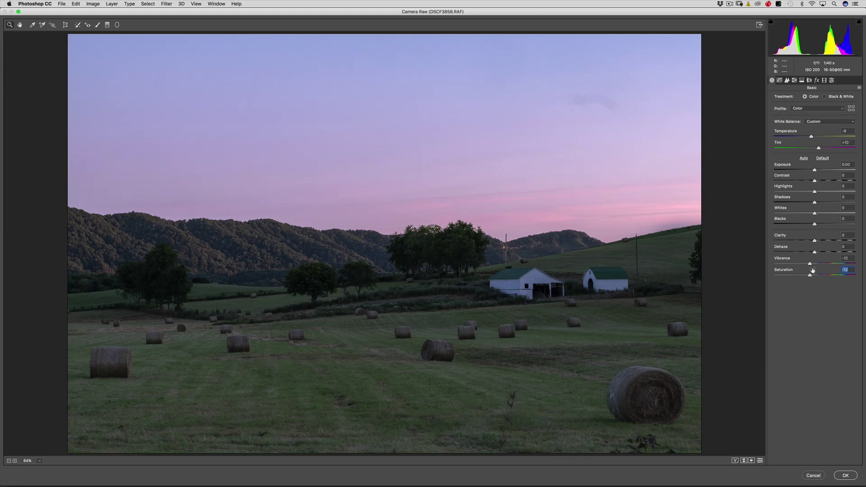
left_click_drag(818, 242, 818, 242)
left_click(817, 243)
left_click(844, 475)
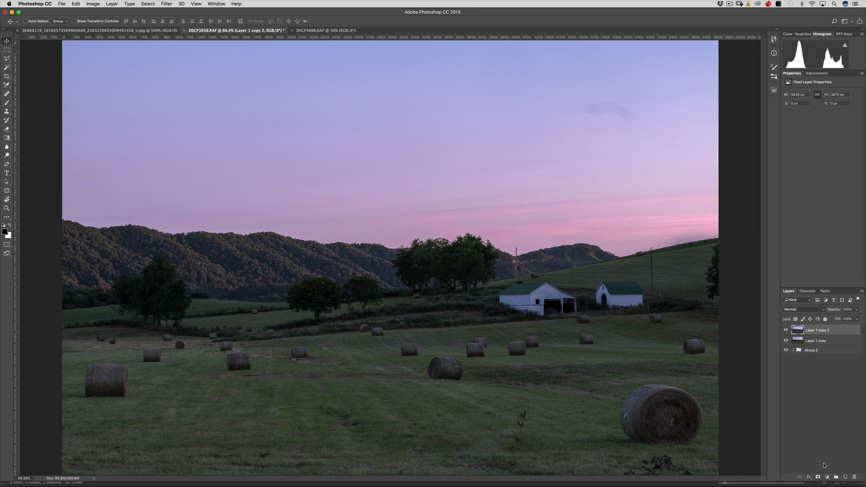
- Add a hide-all mask to Layer 1 copy 2 with a white gradient revealing the fields
left_click(817, 477, "alt")
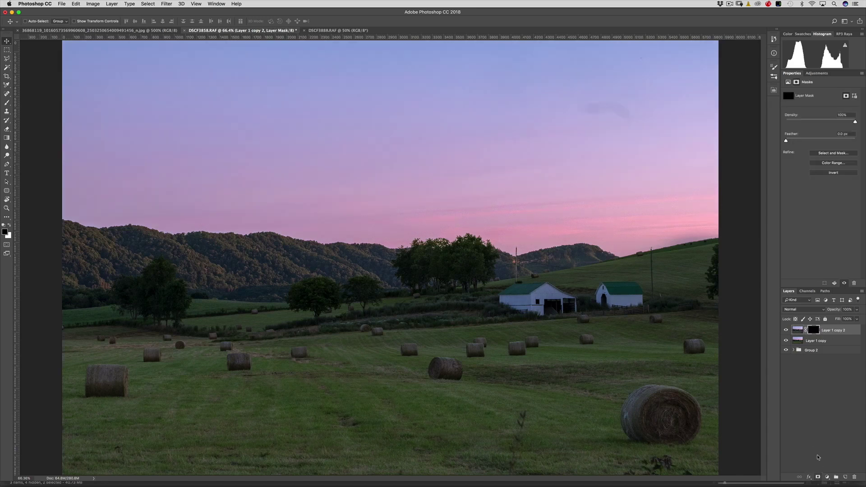
key("g")
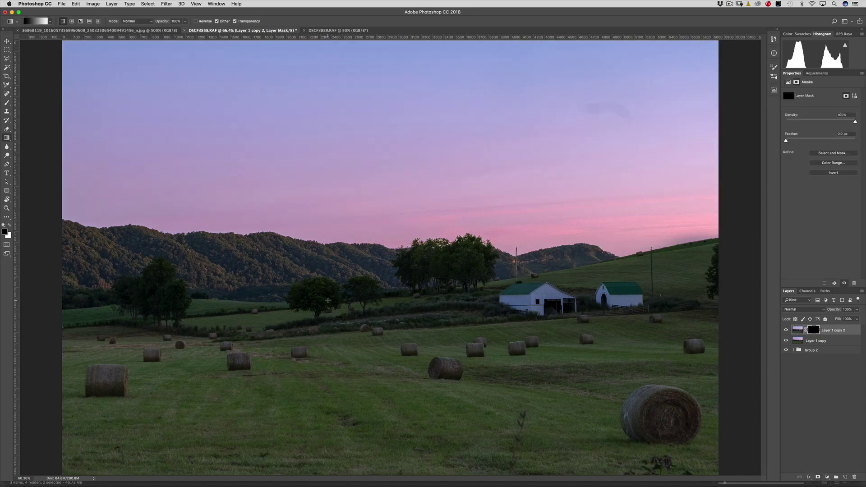
key("x")
left_click_drag(400, 269, 406, 251)
key("b")
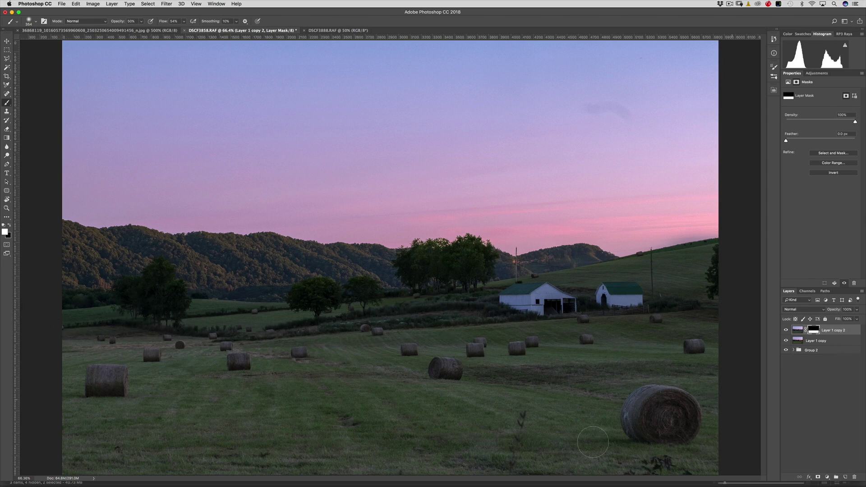
- Toggle Layer 1 copy 2's visibility to compare the cooled fields
key("v")
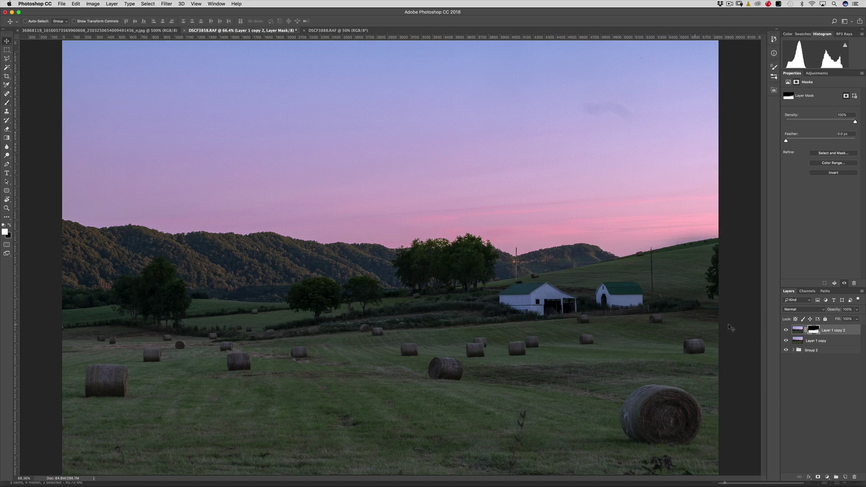
left_click(785, 331)
left_click(786, 332)
left_click(785, 331)
left_click(785, 331)
left_click(786, 331)
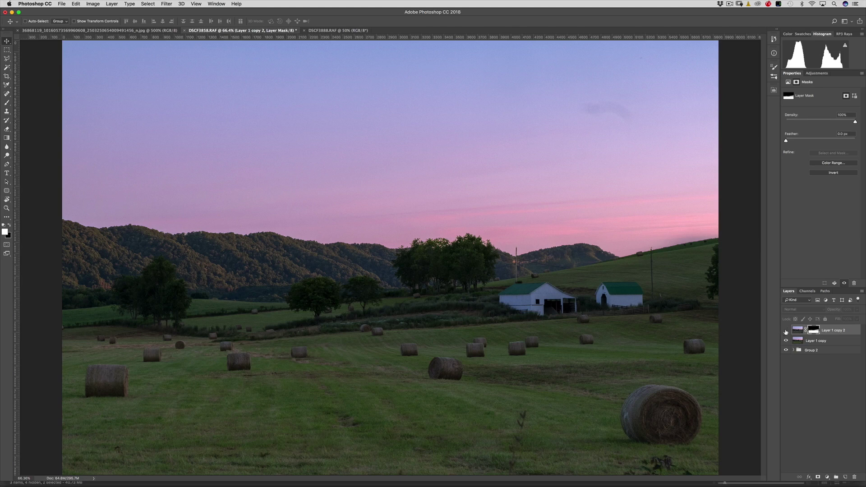
- Set Layer 1 copy 2 to 69% opacity, merge it with Layer 1 copy, and duplicate the result
left_click(786, 332)
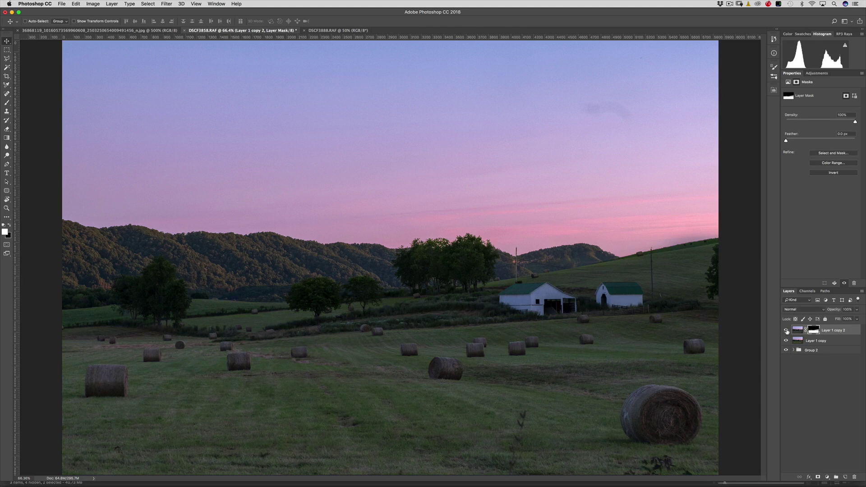
left_click_drag(834, 310, 825, 311)
left_click(817, 341)
key("super+e")
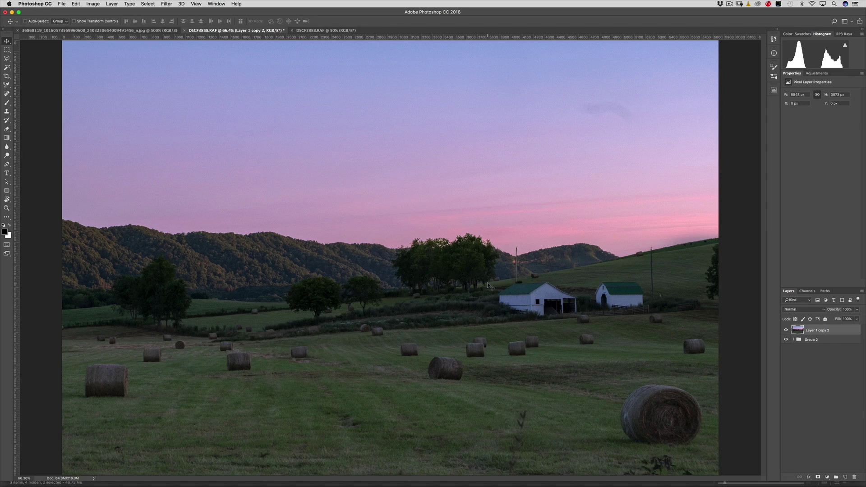
key("super+j")
- In Camera Raw, draw and position a wide radial filter ellipse over the horizon
key("super+shift+a")
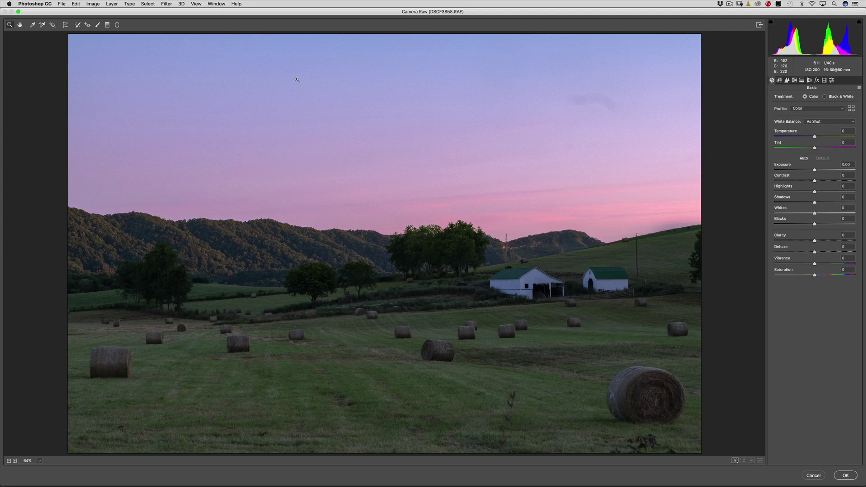
left_click(117, 25)
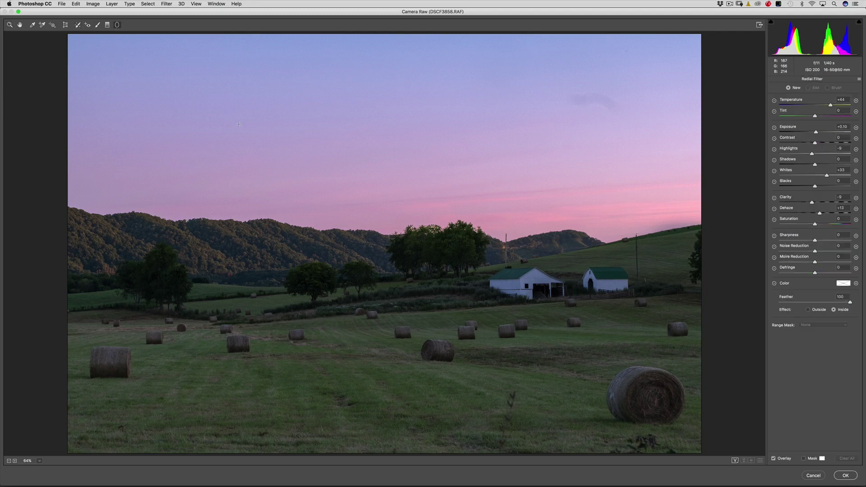
left_click_drag(509, 200, 764, 238)
left_click_drag(520, 194, 486, 202)
left_click_drag(127, 209, 11, 208)
left_click_drag(484, 207, 526, 214)
left_click_drag(524, 163, 525, 151)
left_click_drag(526, 216, 573, 220)
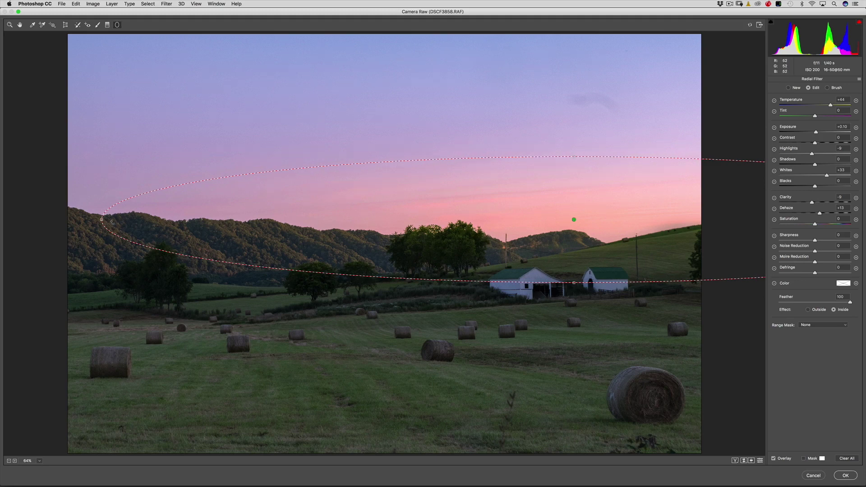
left_click_drag(102, 219, 55, 219)
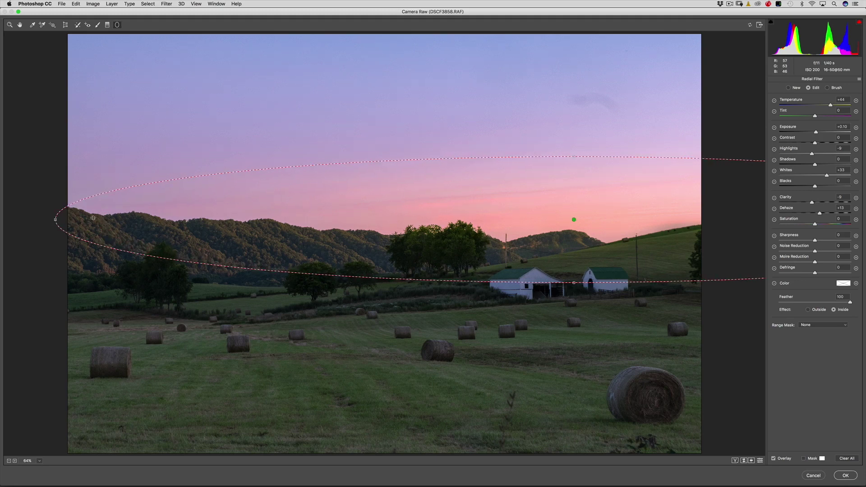
- Set the radial filter to Temperature +34, Exposure +0.30, Clarity -23, with tint, dehaze and saturation tweaks
left_click_drag(821, 106, 827, 105)
left_click(817, 131)
left_click_drag(811, 202, 813, 202)
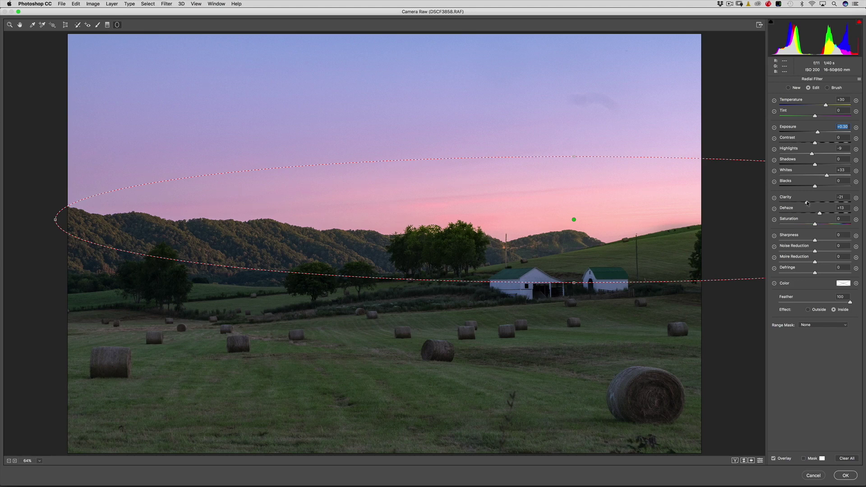
left_click(807, 203)
left_click_drag(818, 215, 815, 216)
left_click_drag(816, 117, 819, 115)
left_click(827, 107)
left_click_drag(817, 224, 815, 224)
key("z")
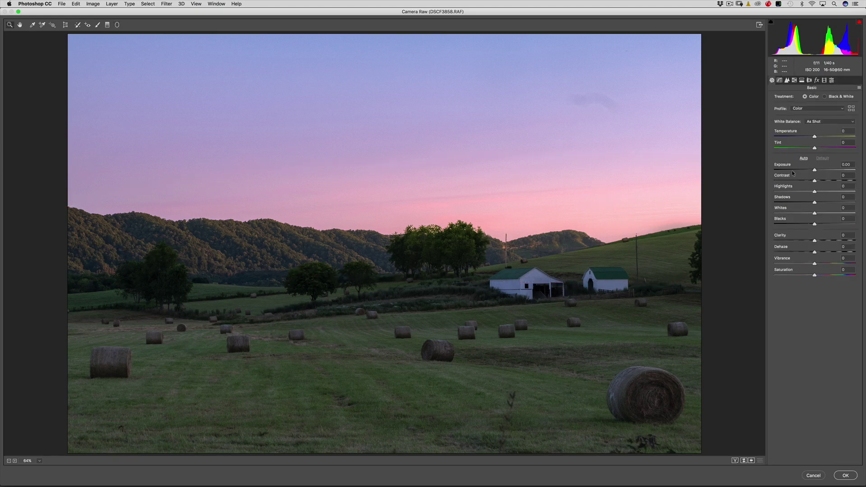
- In Camera Raw set Temperature +4, Dehaze +5, Vibrance -8, Highlights -26, Shadows +11, and apply
left_click_drag(815, 180, 821, 182)
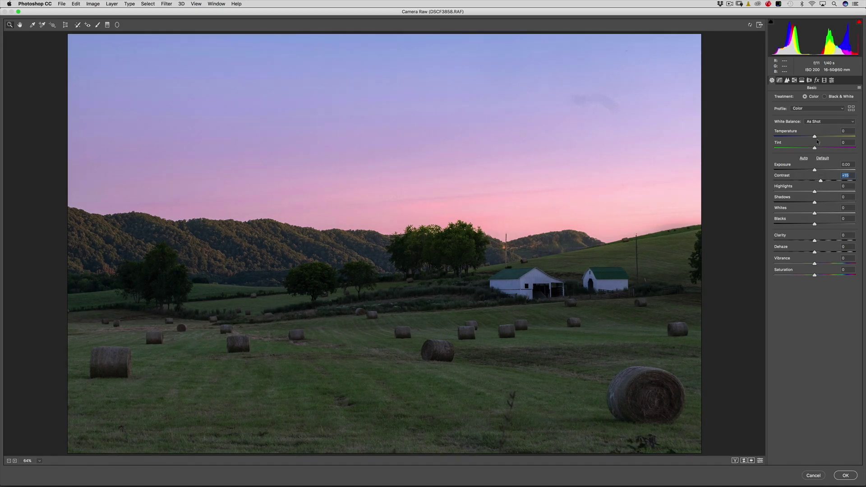
left_click_drag(813, 136, 815, 136)
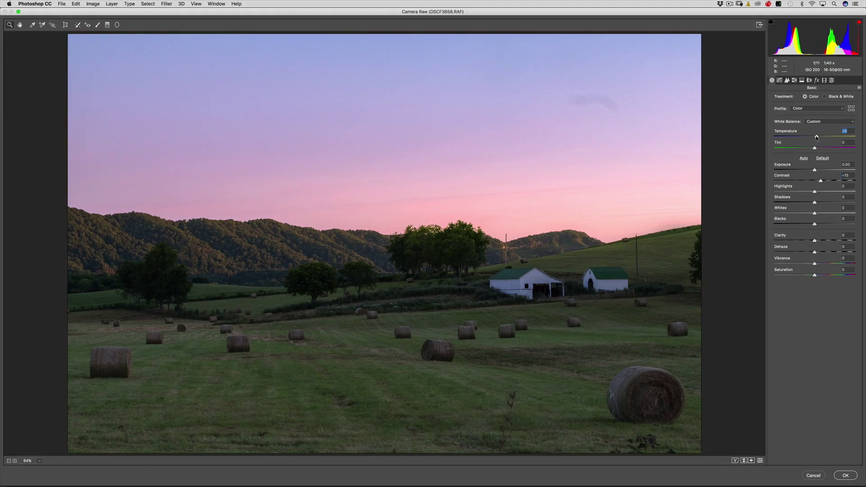
left_click_drag(816, 138, 818, 137)
left_click_drag(817, 137, 815, 137)
left_click_drag(814, 253, 816, 253)
left_click_drag(815, 264, 816, 265)
left_click_drag(812, 188, 803, 193)
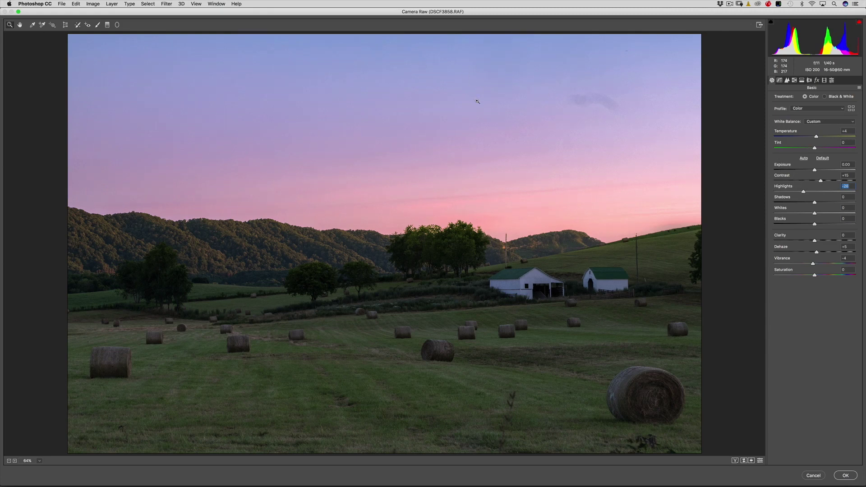
left_click_drag(814, 203, 829, 181)
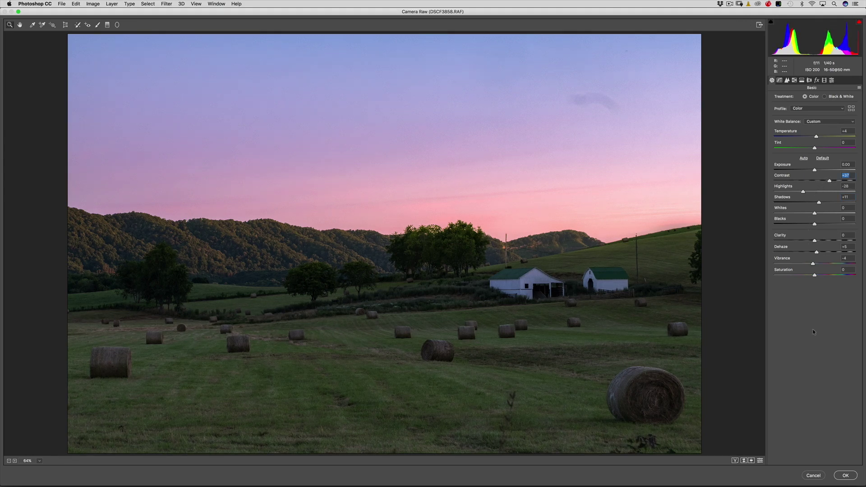
left_click(844, 474)
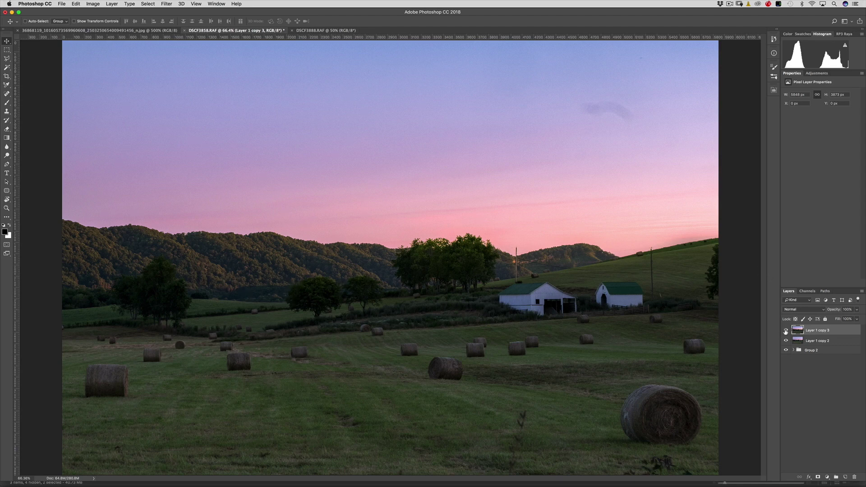
- Toggle Layer 1 copy 3's visibility repeatedly to compare before and after
left_click(785, 331)
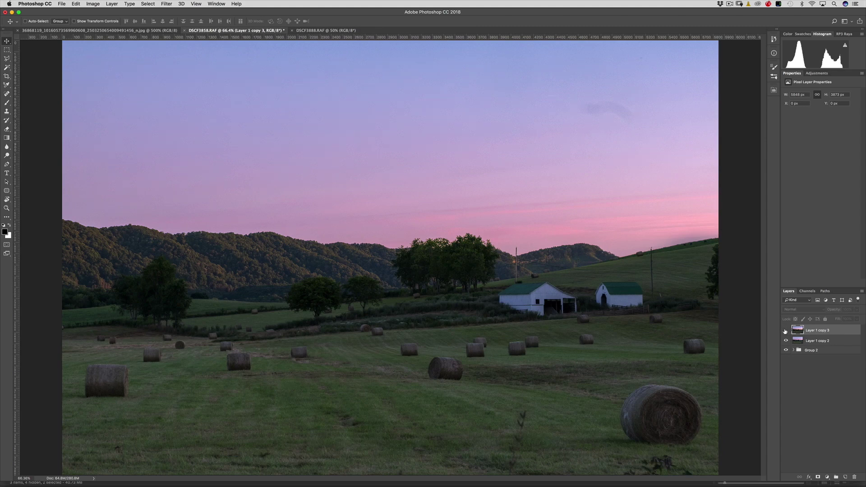
left_click(785, 331)
left_click(786, 330)
left_click(785, 330)
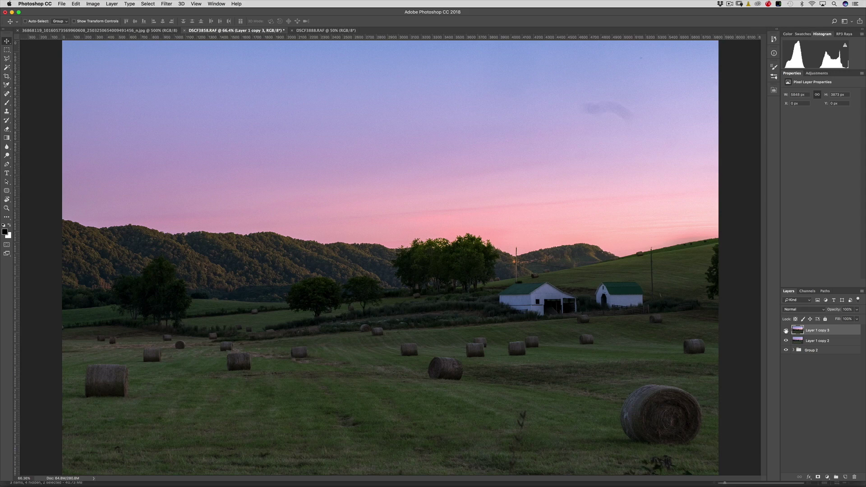
left_click(786, 330)
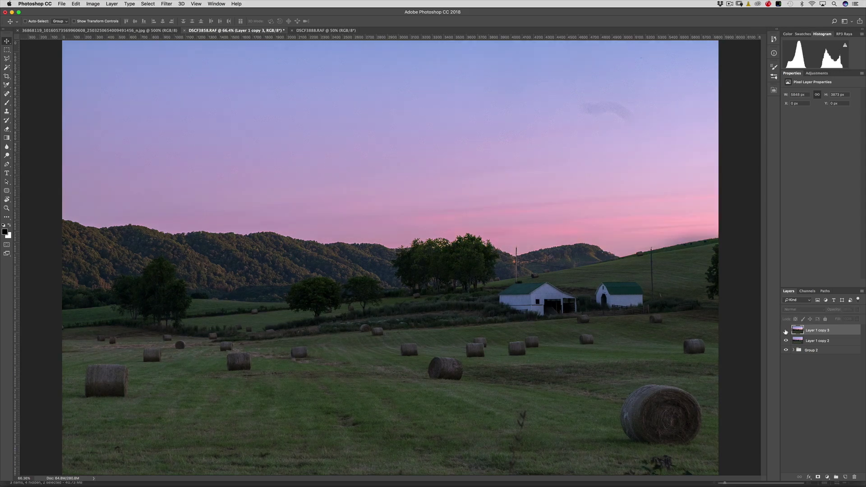
left_click(785, 330)
left_click(785, 330)
left_click(786, 330)
left_click(785, 330)
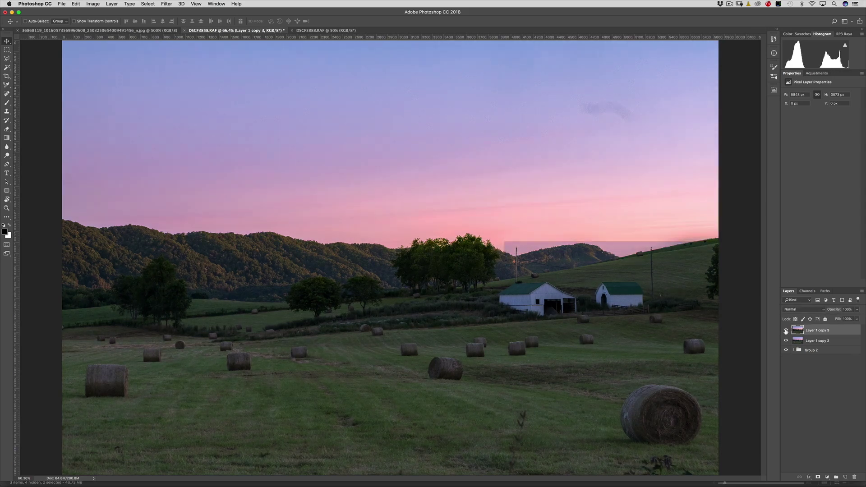
- Lower Layer 1 copy 3's opacity to 76% and compare the result
left_click_drag(836, 311, 830, 311)
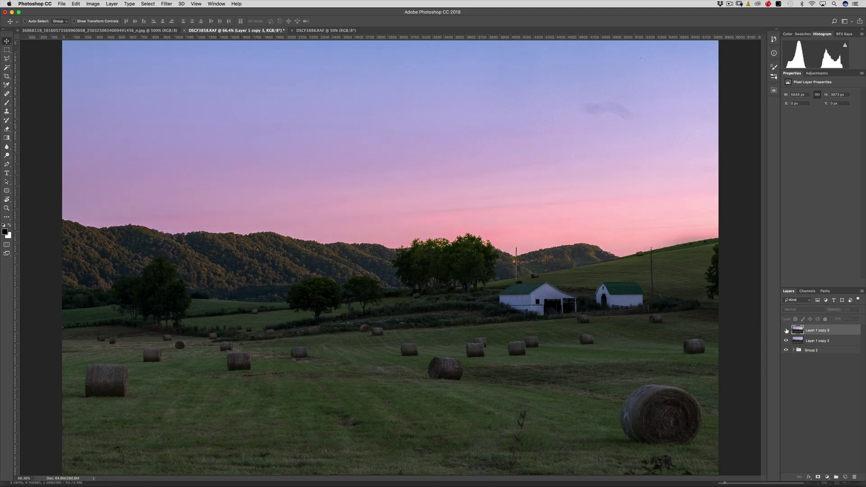
left_click(786, 331)
left_click(786, 331)
left_click(786, 331)
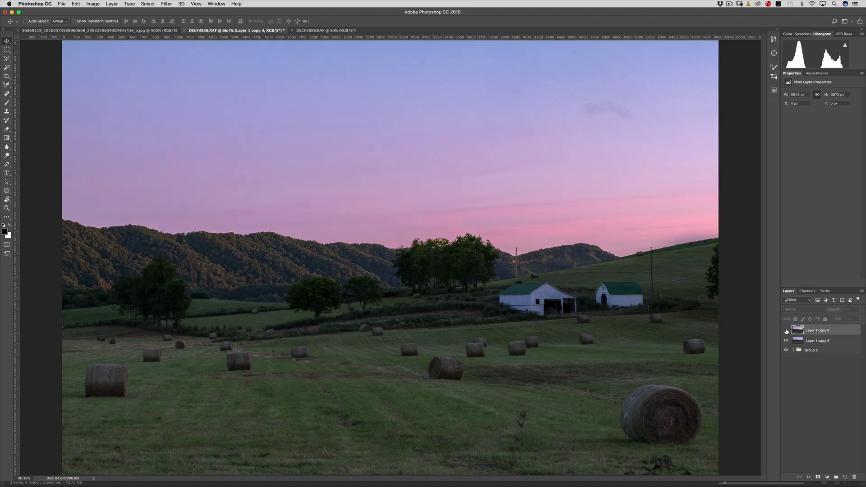
left_click(786, 331)
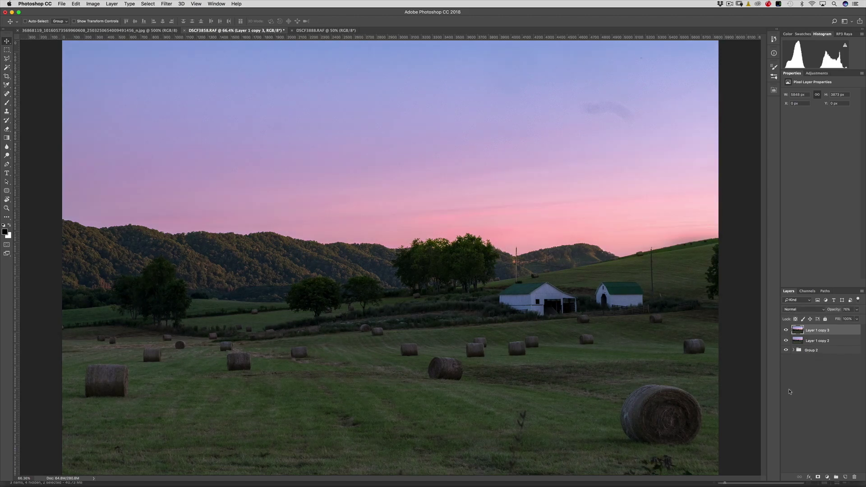
- Add a layer mask and paint black over the central tree cluster to remove the adjustment there
left_click(817, 477)
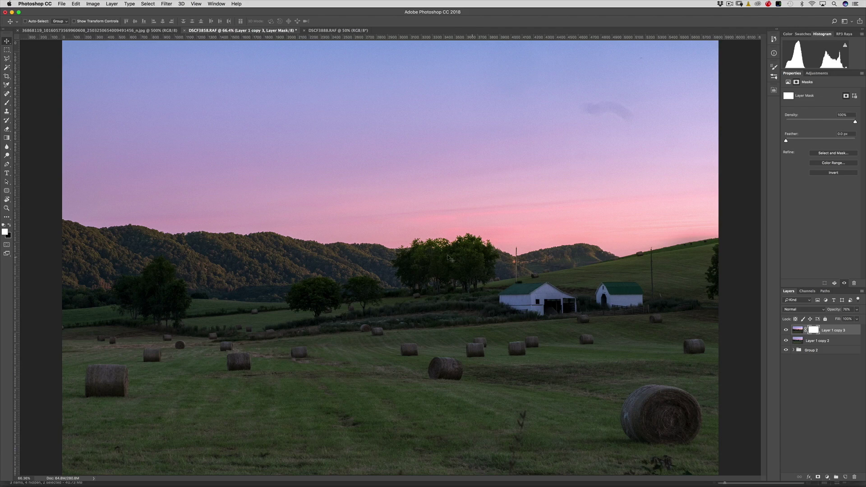
key("b")
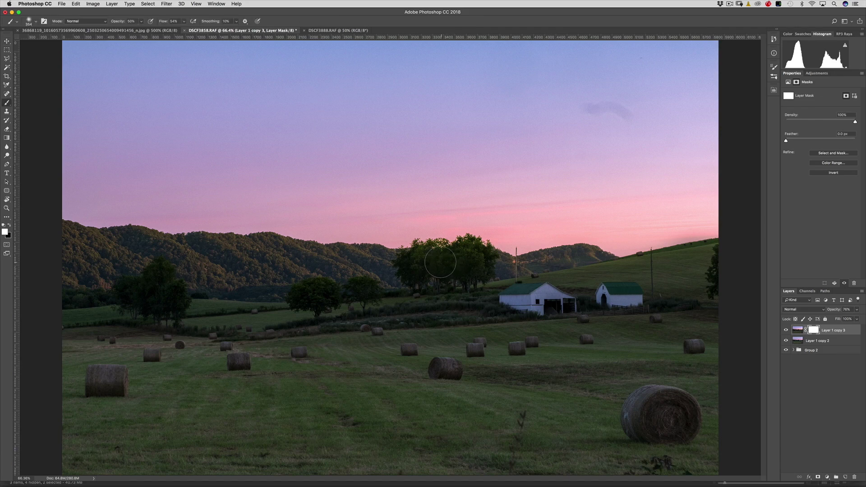
key("x")
mouse_move(433, 255)
left_mouse_down()
mouse_move(488, 253)
mouse_move(413, 259)
mouse_move(481, 265)
left_mouse_up()
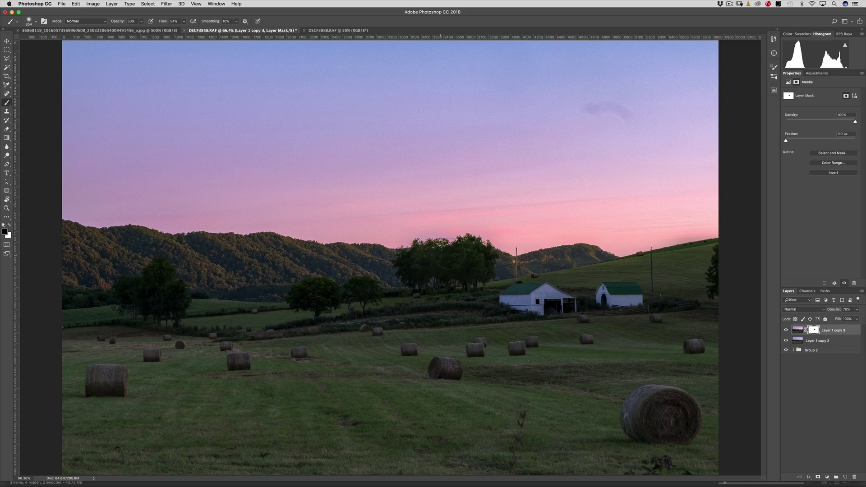
- Merge the masked layer with Layer 1 copy 2 into Layer 1 copy 3
key("v")
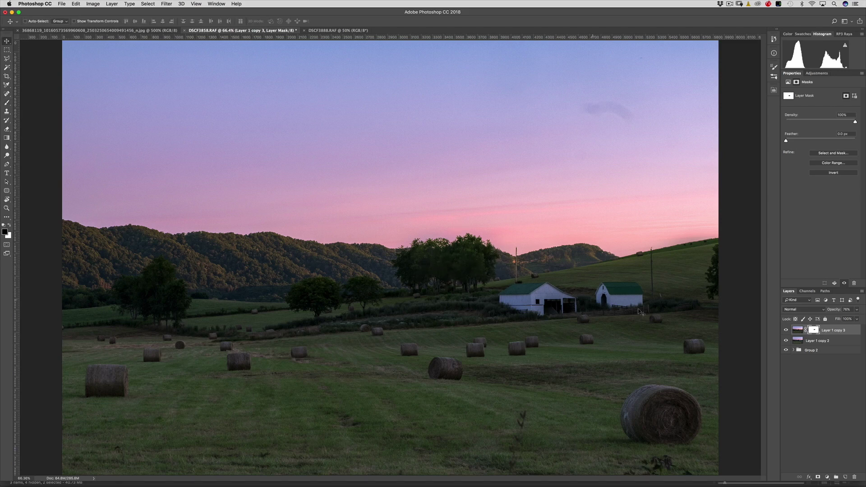
left_click(812, 341, "shift")
key("super+e")
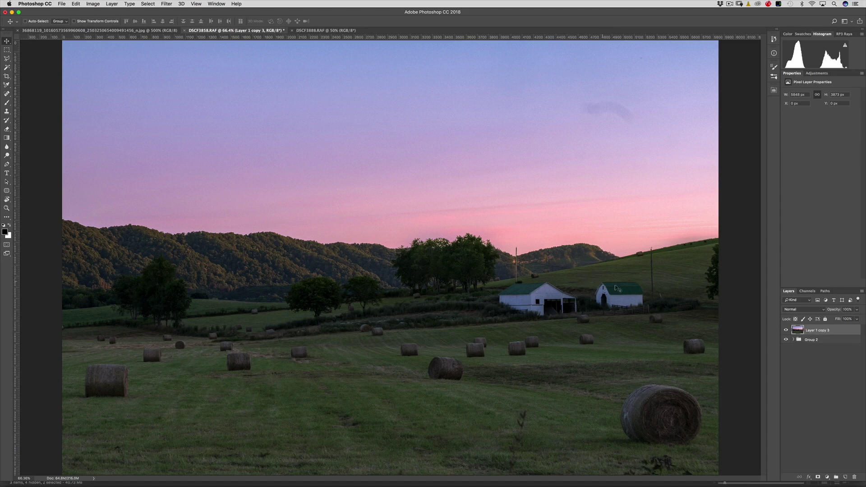
- Create a new layer named 'D&B' with Overlay blend mode
left_click(846, 477, "alt")
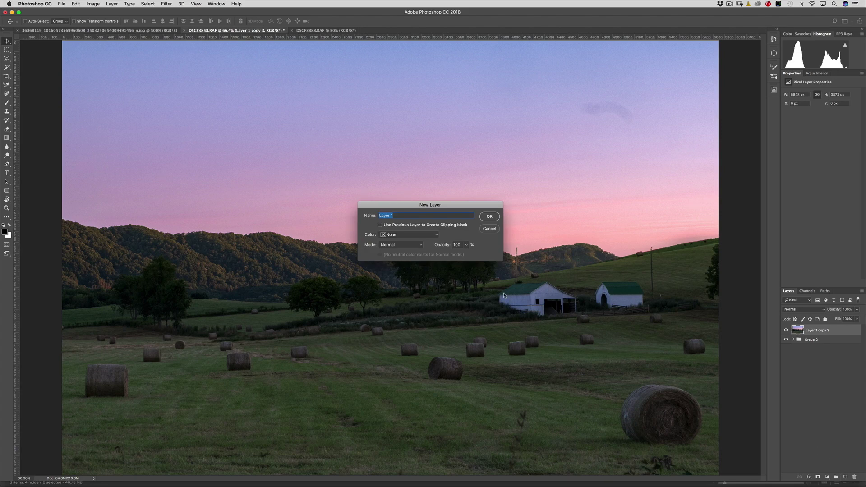
type("D&B")
left_click(412, 246)
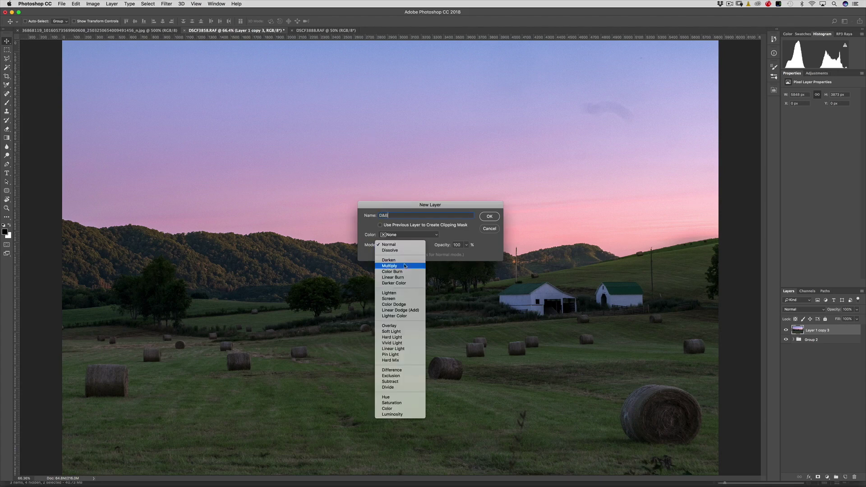
left_click(395, 326)
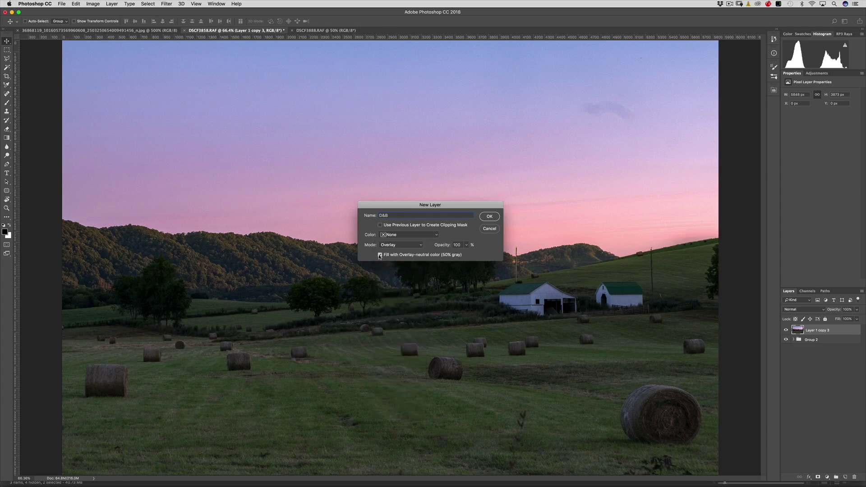
left_click(490, 218)
- Set up a white brush with lowered flow and opacity for dodging
key("b")
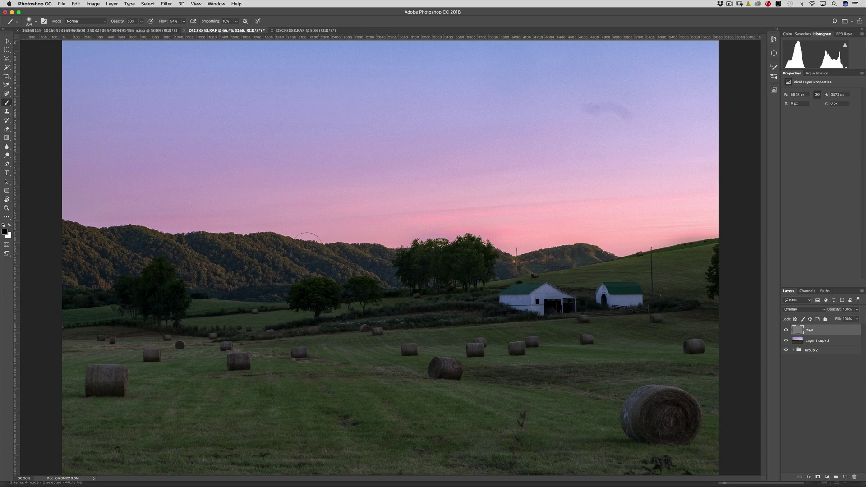
key("x")
left_click_drag(164, 23, 158, 24)
left_click_drag(123, 23, 117, 23)
- At 100% zoom, dodge the sunlit hills with a smaller white brush
key("super+y")
key("super+1")
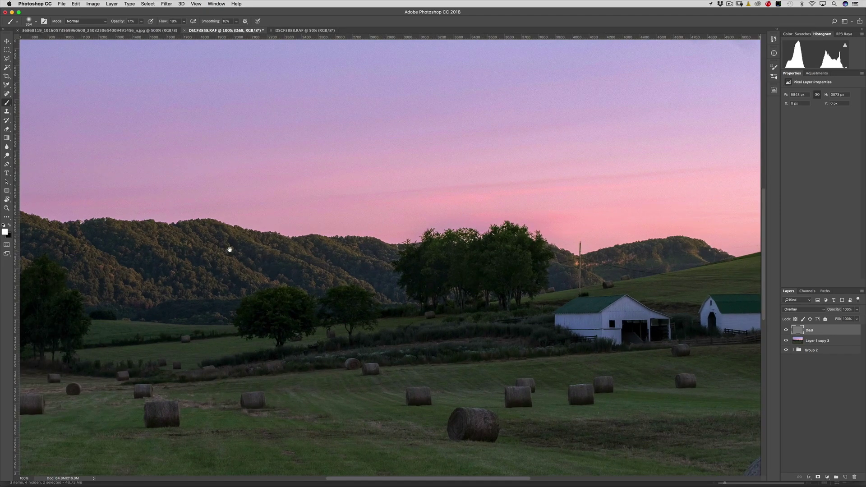
left_click_drag(228, 248, 379, 235)
key("super+r")
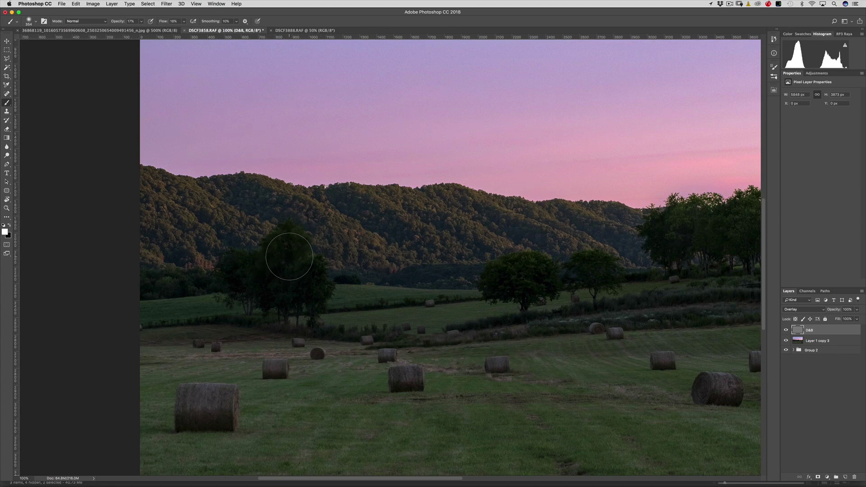
key("bracketleft")
key("bracketleft")
scroll(190, 212, "right", 5)
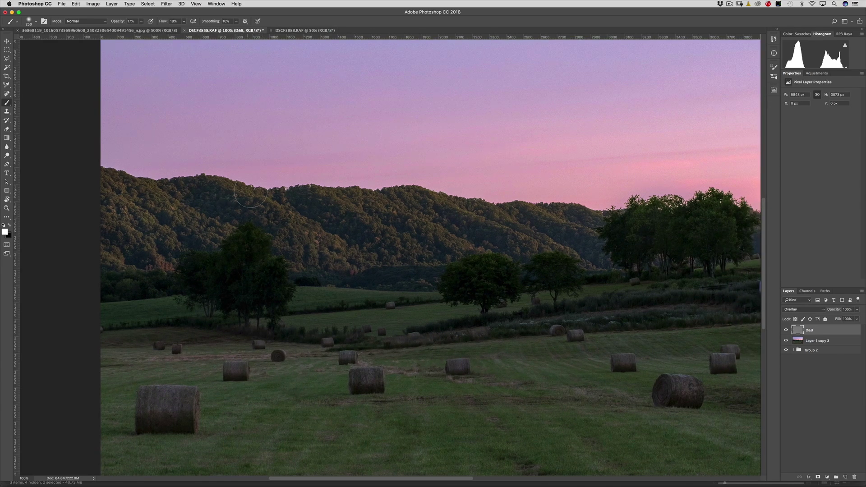
scroll(271, 222, "right", 5)
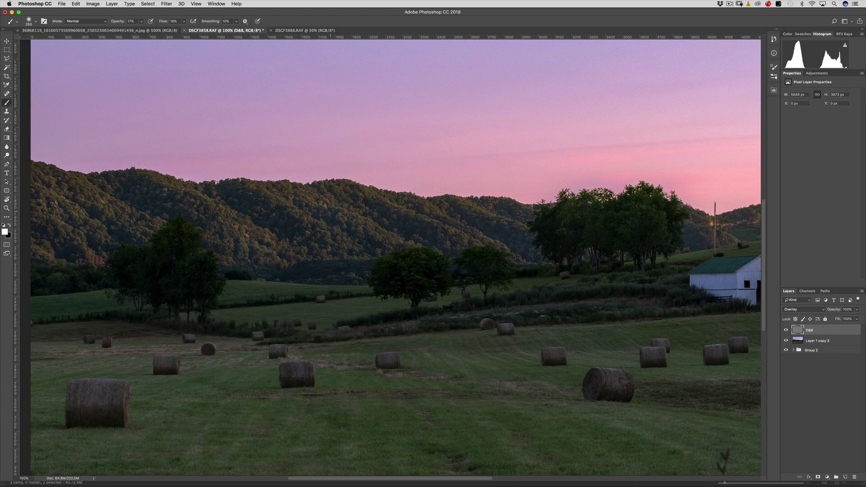
scroll(345, 219, "right", 8)
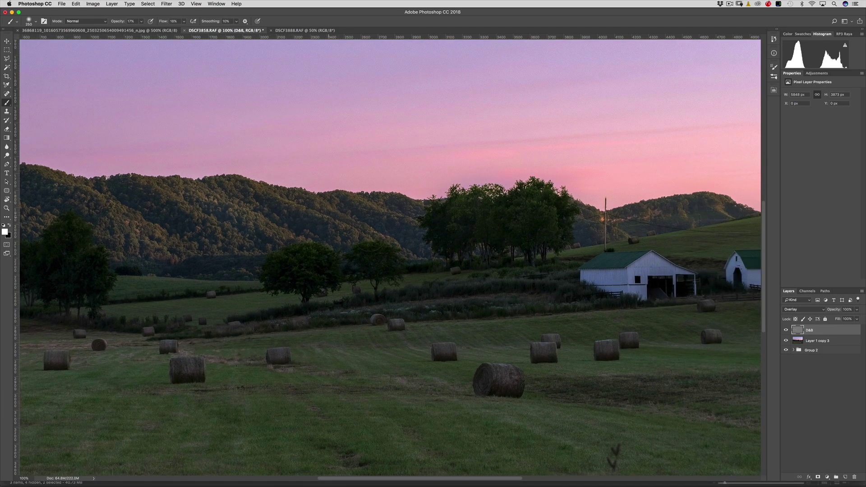
scroll(308, 224, "right", 6)
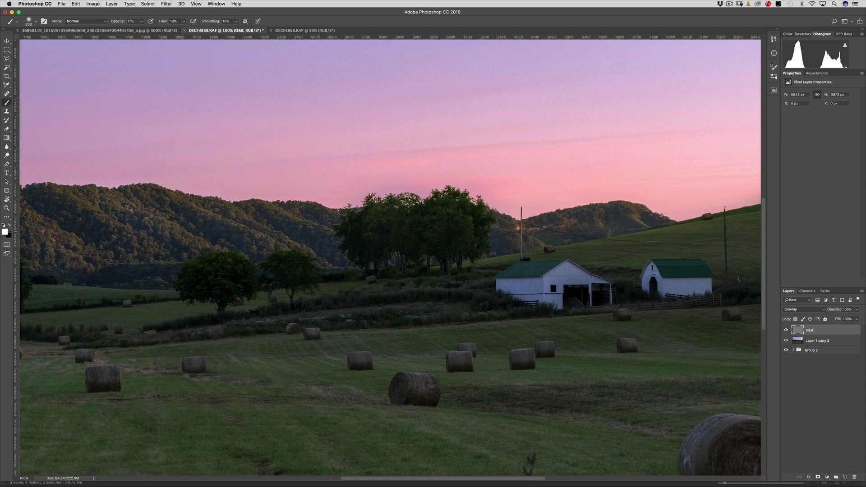
scroll(270, 234, "right", 7)
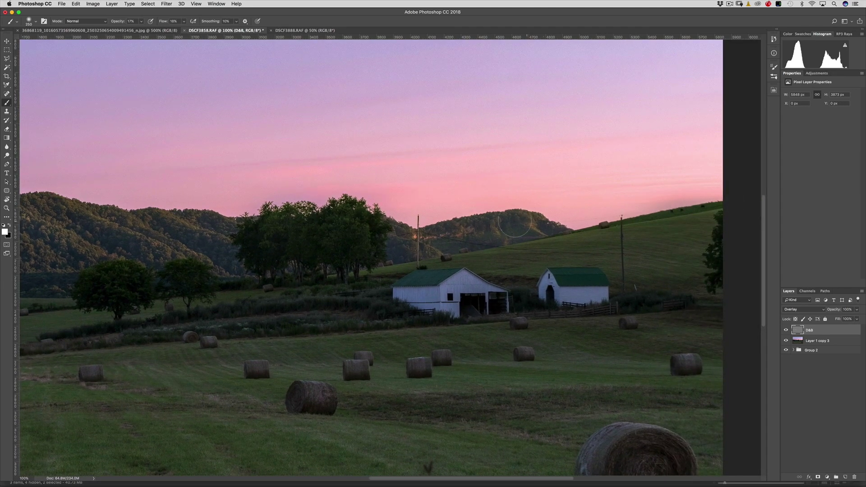
left_click_drag(406, 268, 615, 255)
mouse_move(397, 226)
left_mouse_down()
mouse_move(381, 234)
mouse_move(282, 197)
mouse_move(252, 221)
left_mouse_up()
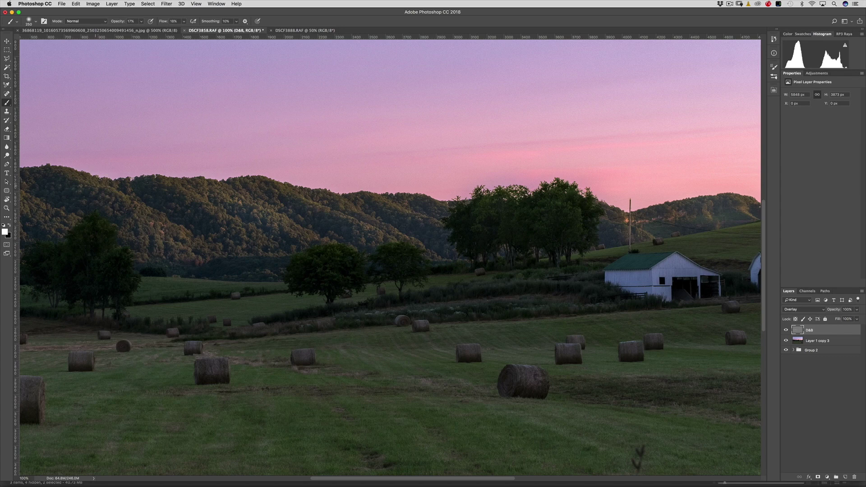
- Burn the hillside in black with a brush of about 160 px
scroll(313, 187, "left", 5)
key("x")
left_click_drag(193, 203, 180, 205)
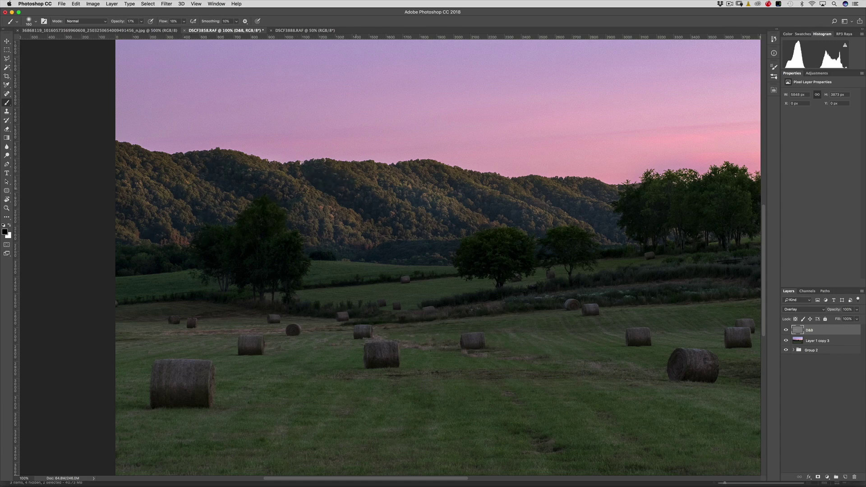
scroll(286, 203, "right", 5)
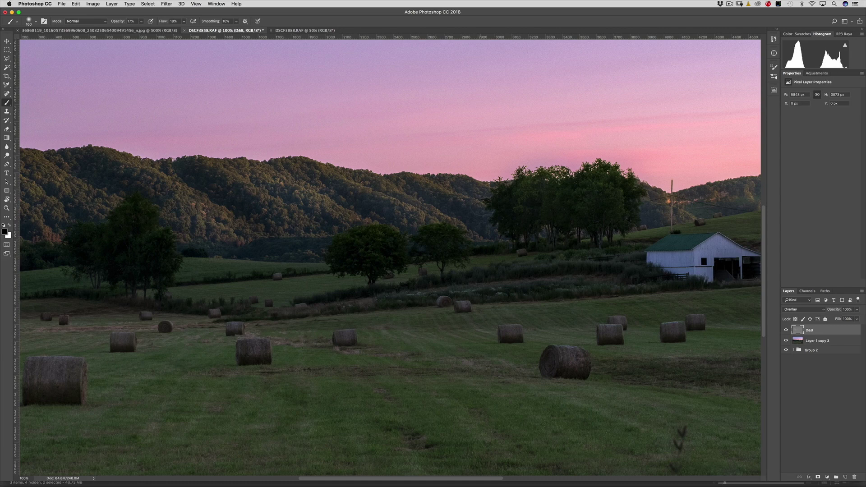
left_click_drag(470, 206, 329, 192)
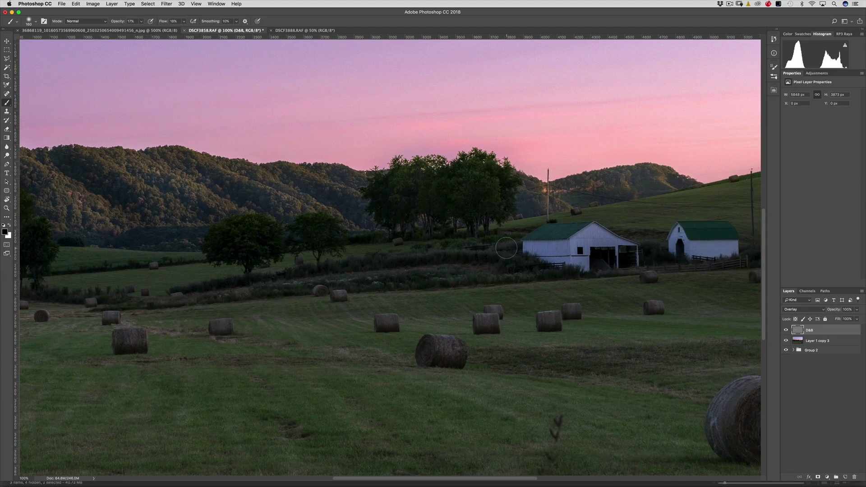
- Dodge more hills and the white barns with a 255 px white brush, then fit the photo to the window
key("x")
left_click_drag(308, 267, 547, 242)
key("super+r")
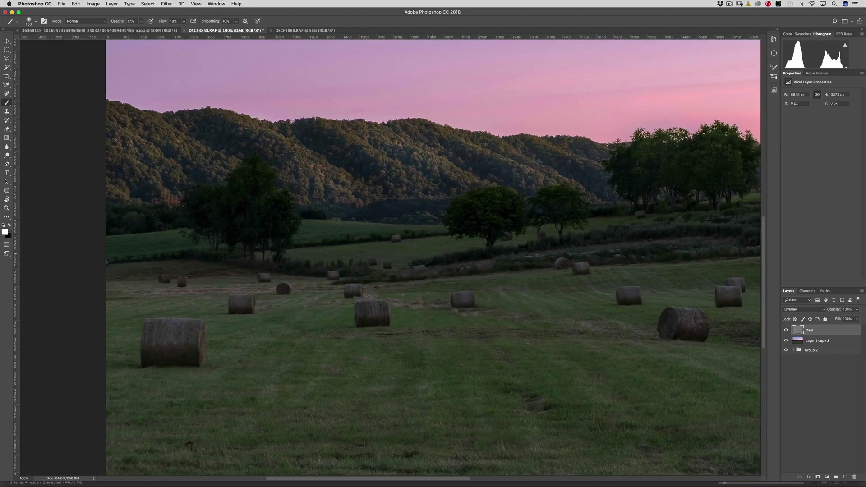
mouse_move(173, 247)
left_mouse_down()
mouse_move(180, 237)
mouse_move(153, 235)
left_mouse_up()
key("super+r")
left_click_drag(422, 240, 261, 269)
key("super+r")
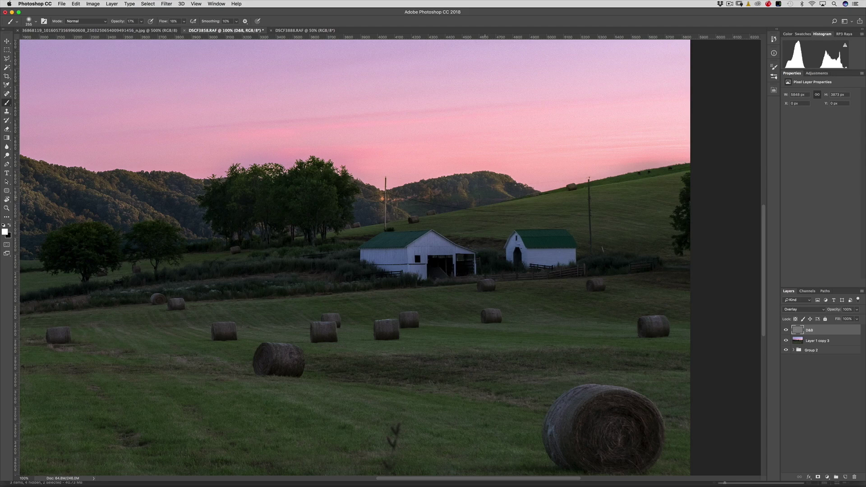
key("super+r")
left_click_drag(318, 255, 498, 251)
key("super+r")
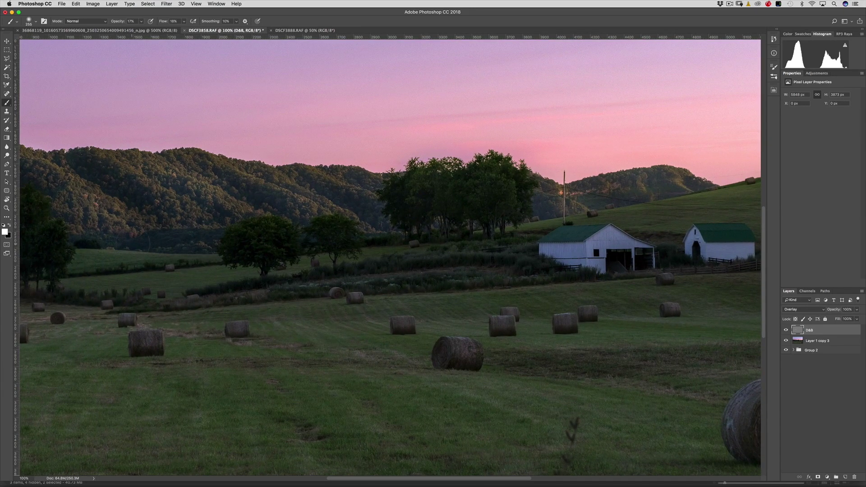
key("super+0")
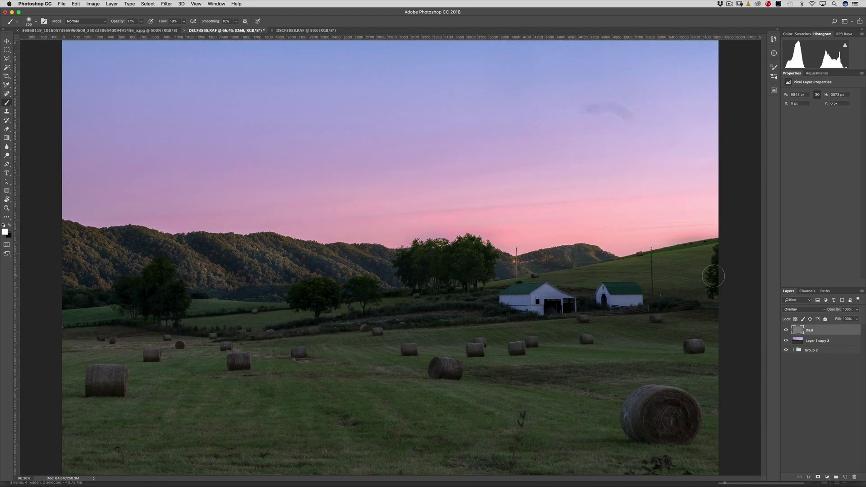
- Compare the D&B layer on and off and lower its opacity to 54%
left_click(785, 331)
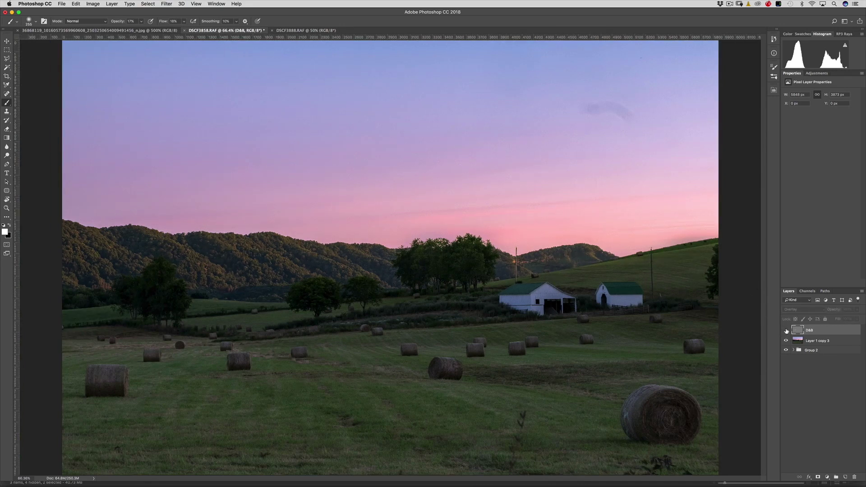
left_click(785, 331)
left_click(786, 331)
left_click(786, 331)
left_click_drag(833, 309, 801, 321)
left_click(786, 330)
left_click(786, 331)
left_click(784, 332)
left_click(785, 332)
- Merge D&B with Layer 1 copy 3 and duplicate it as D&B copy
key("v")
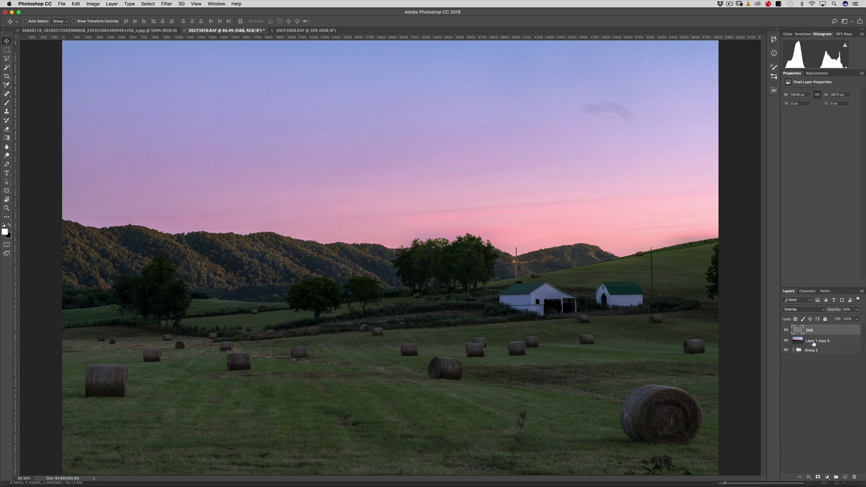
left_click(811, 341, "shift")
key("super+e")
key("super+j")
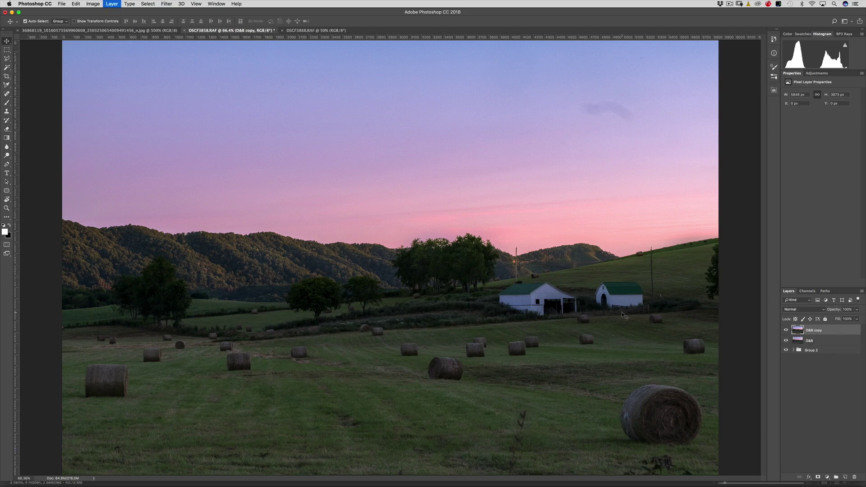
- Warm D&B copy to Temperature +8 with the Camera Raw Filter and hide it behind a black mask
key("super+shift+a")
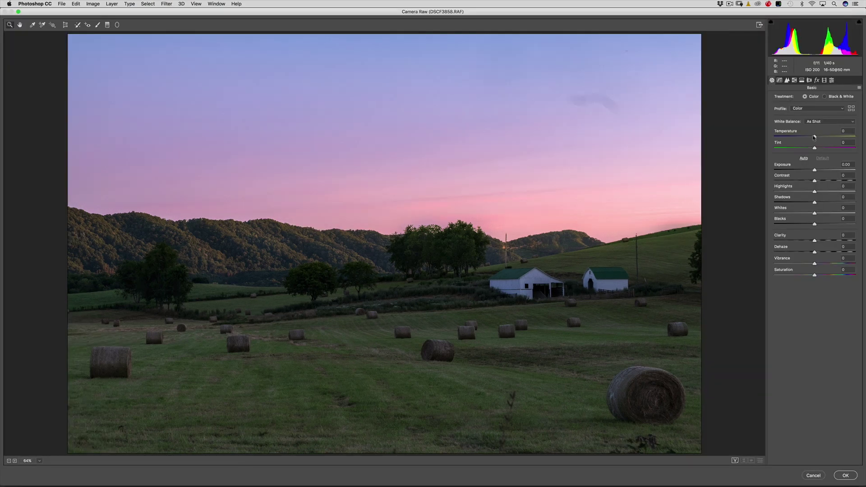
left_click_drag(815, 137, 821, 138)
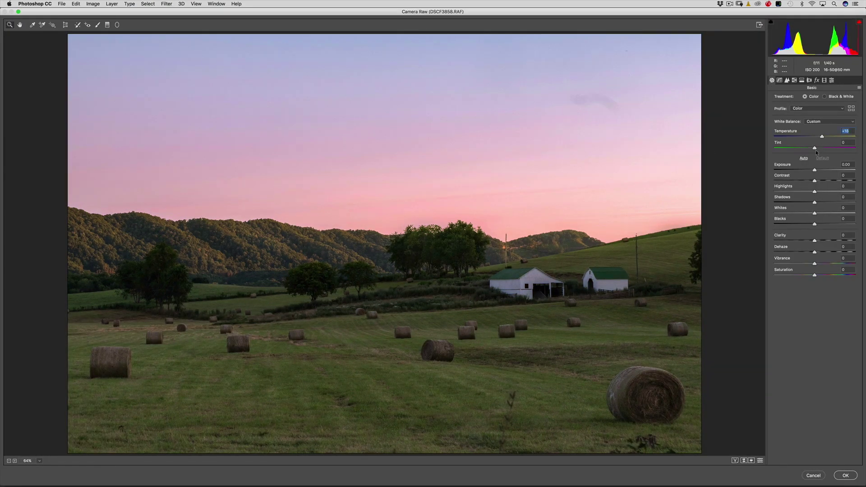
left_click(844, 476)
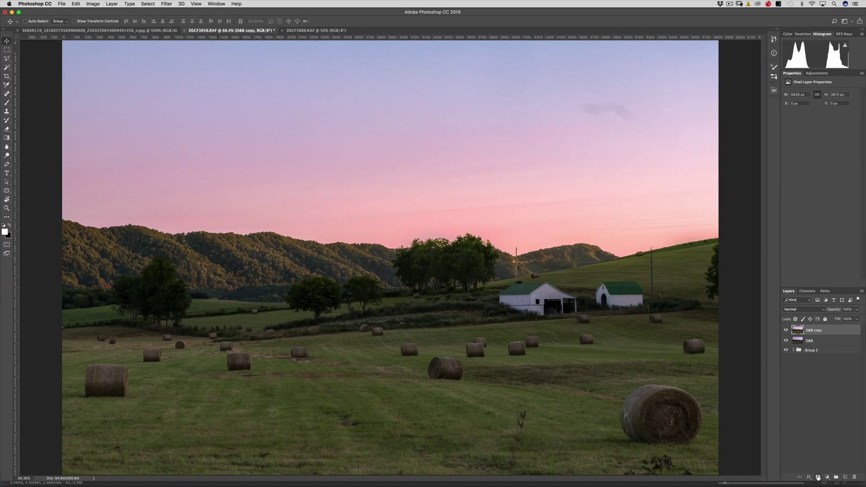
left_click(818, 477, "alt")
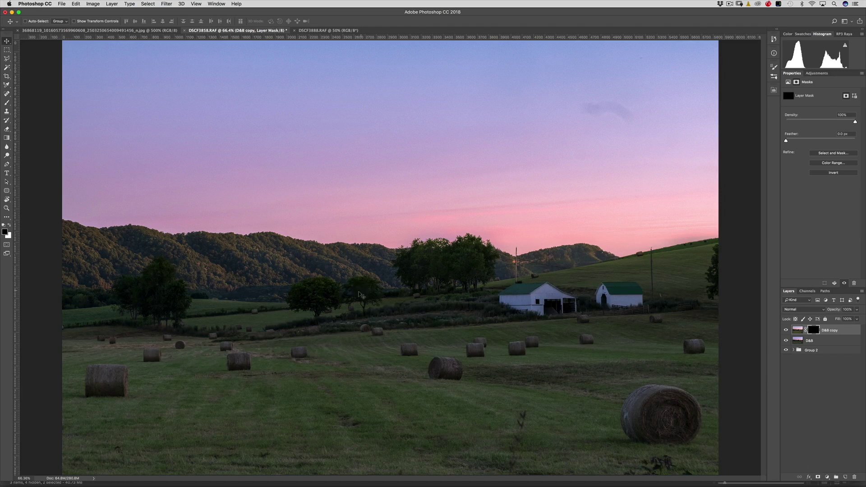
- Paint white at 100% zoom with a 408 px brush on the mask over the hills
key("b")
key("x")
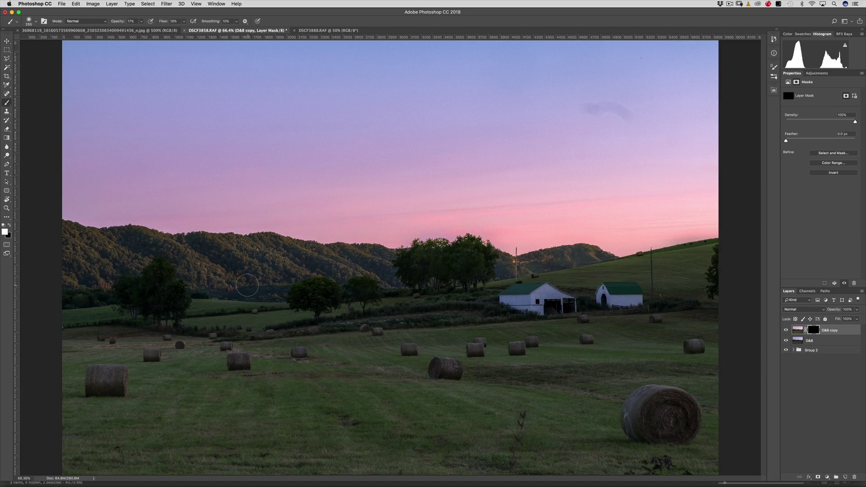
left_click_drag(242, 287, 263, 290)
key("super+1")
left_click_drag(287, 276, 456, 271)
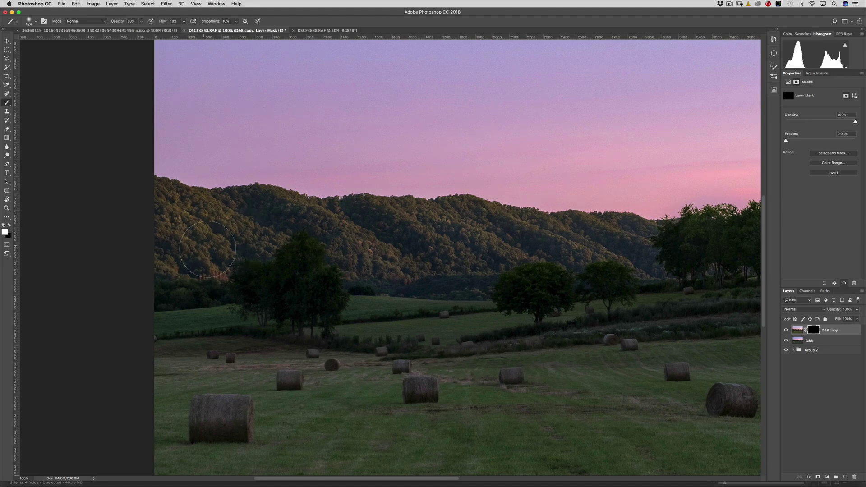
mouse_move(386, 263)
left_mouse_down()
mouse_move(361, 241)
mouse_move(390, 246)
mouse_move(444, 226)
mouse_move(520, 244)
mouse_move(329, 257)
mouse_move(337, 258)
left_mouse_up()
- Reveal the warmth over the barns and left hills with a 248 px brush, then fit the photo
left_click_drag(416, 248, 162, 245)
left_click_drag(393, 256, 353, 256)
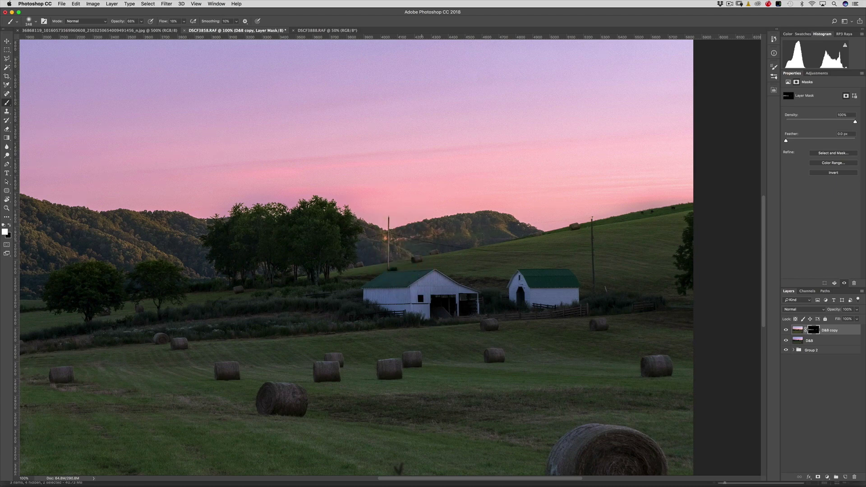
left_click_drag(307, 280, 467, 272)
key("super+r")
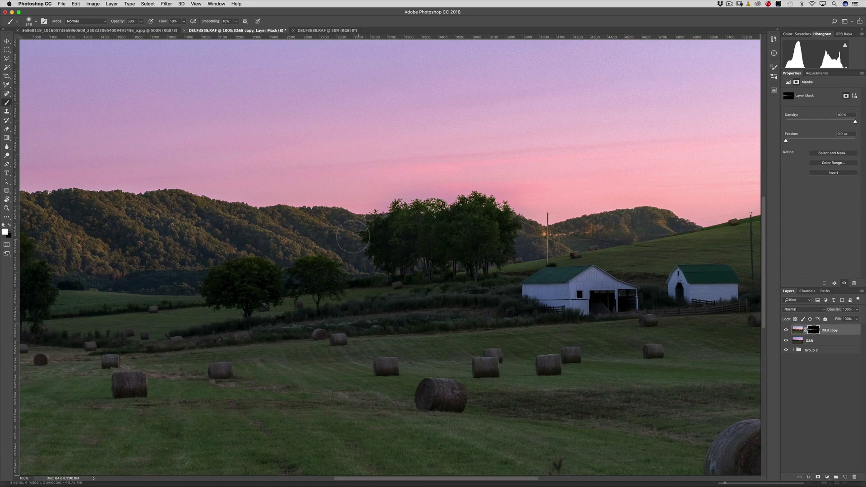
left_click_drag(262, 247, 450, 247)
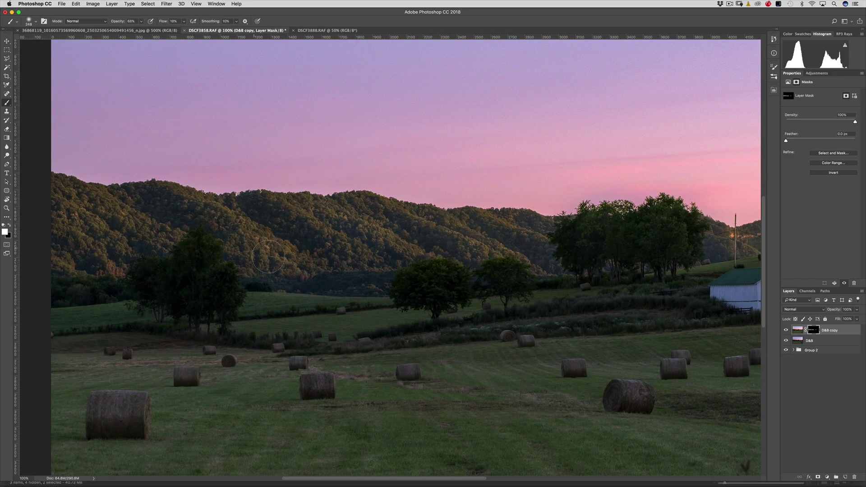
left_click_drag(283, 248, 443, 248)
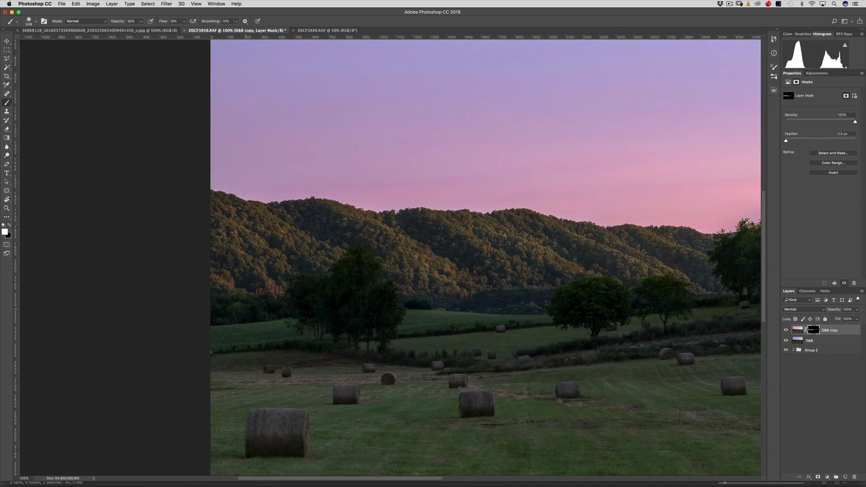
scroll(309, 248, "right", 10)
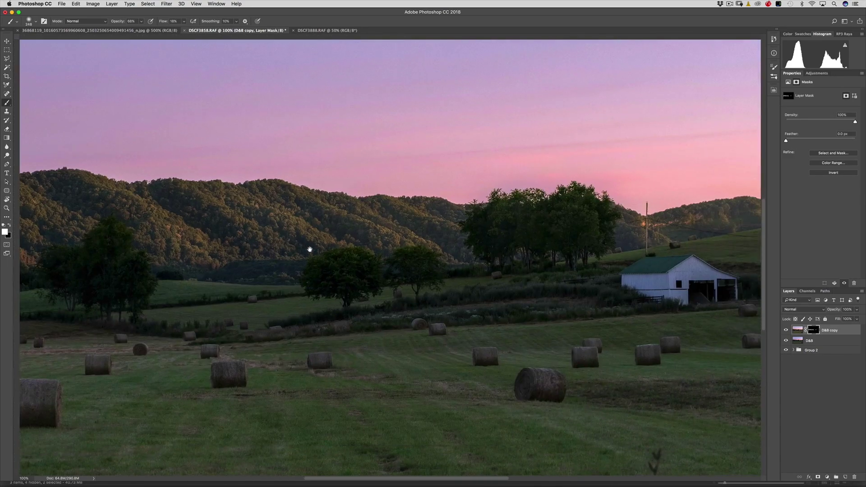
scroll(445, 253, "right", 10)
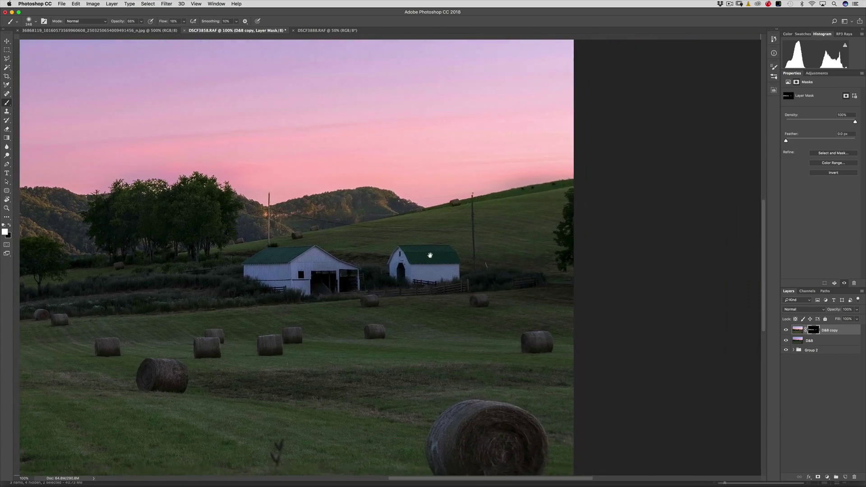
key("super+0")
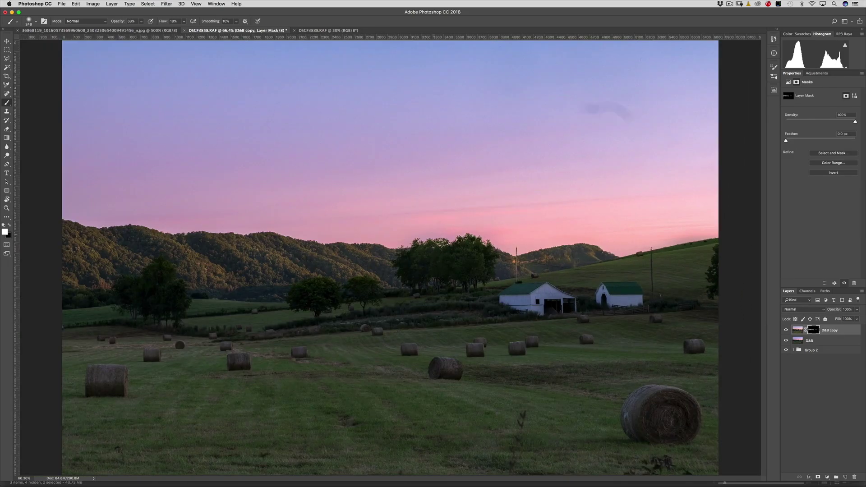
- Reduce D&B copy to 77% opacity, check it zoomed out, and also select the D&B layer
mouse_move(470, 226)
left_mouse_down()
mouse_move(523, 232)
mouse_move(394, 217)
mouse_move(618, 219)
mouse_move(470, 185)
mouse_move(196, 221)
left_mouse_up()
key("v")
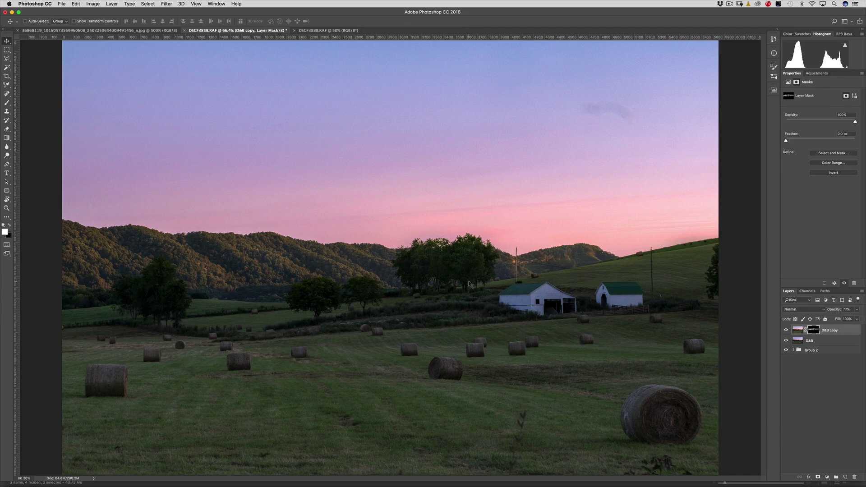
key("super+minus")
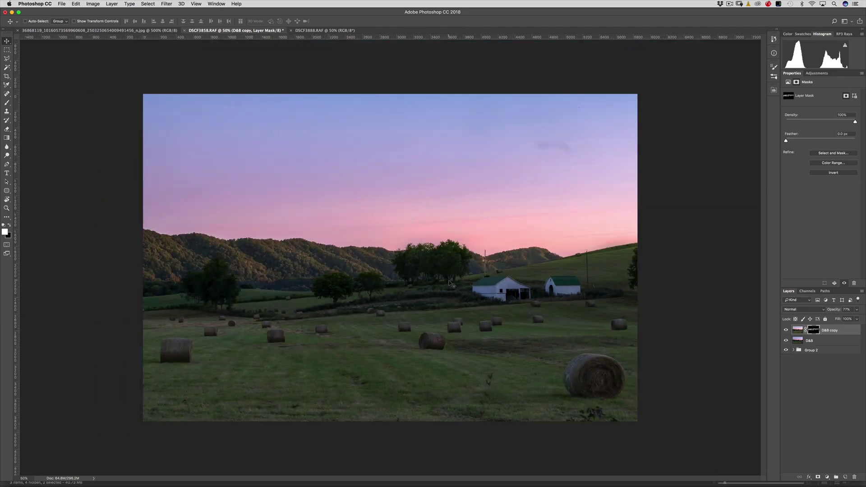
key("super+minus")
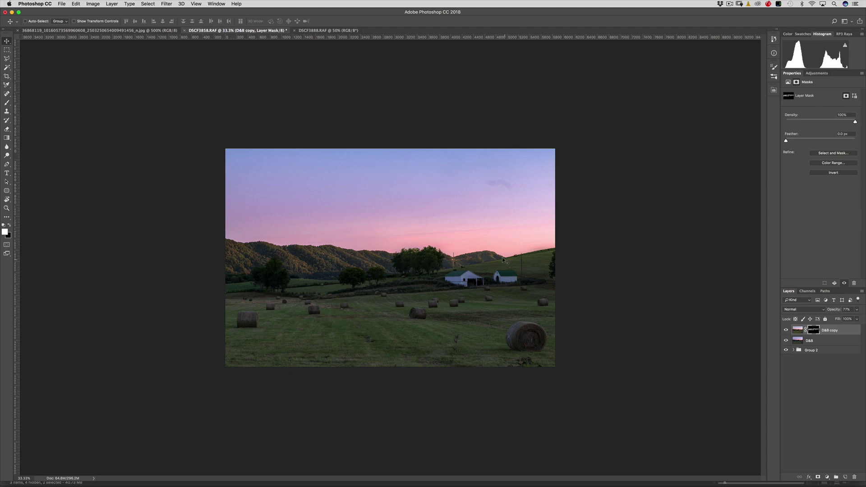
key("super+0")
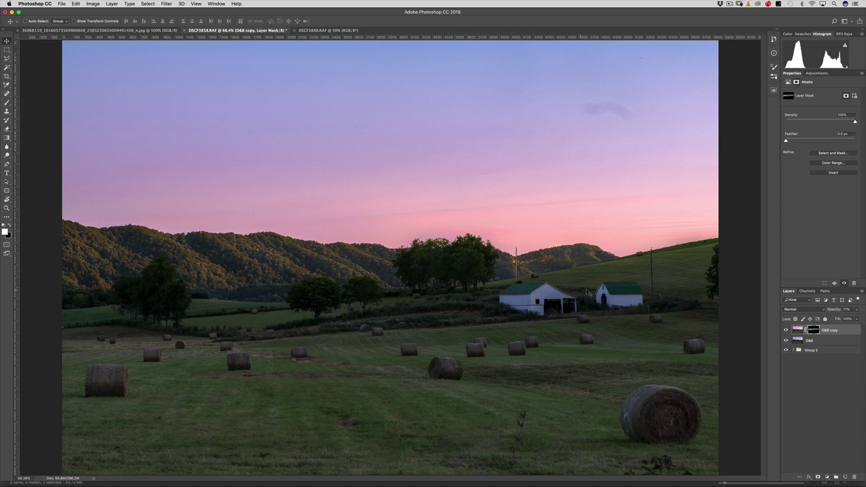
left_click(816, 344, "shift")
- Merge the selected D&B copy and D&B layers into a single D&B copy layer with Cmd+E
key("super+e")
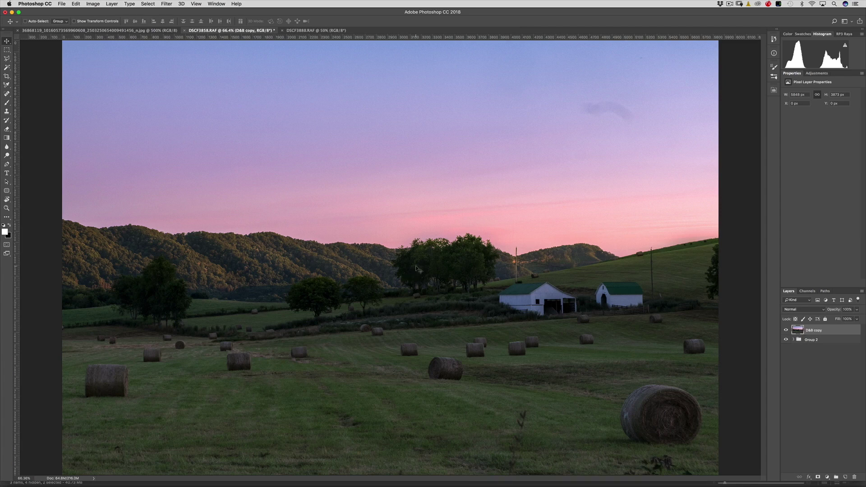